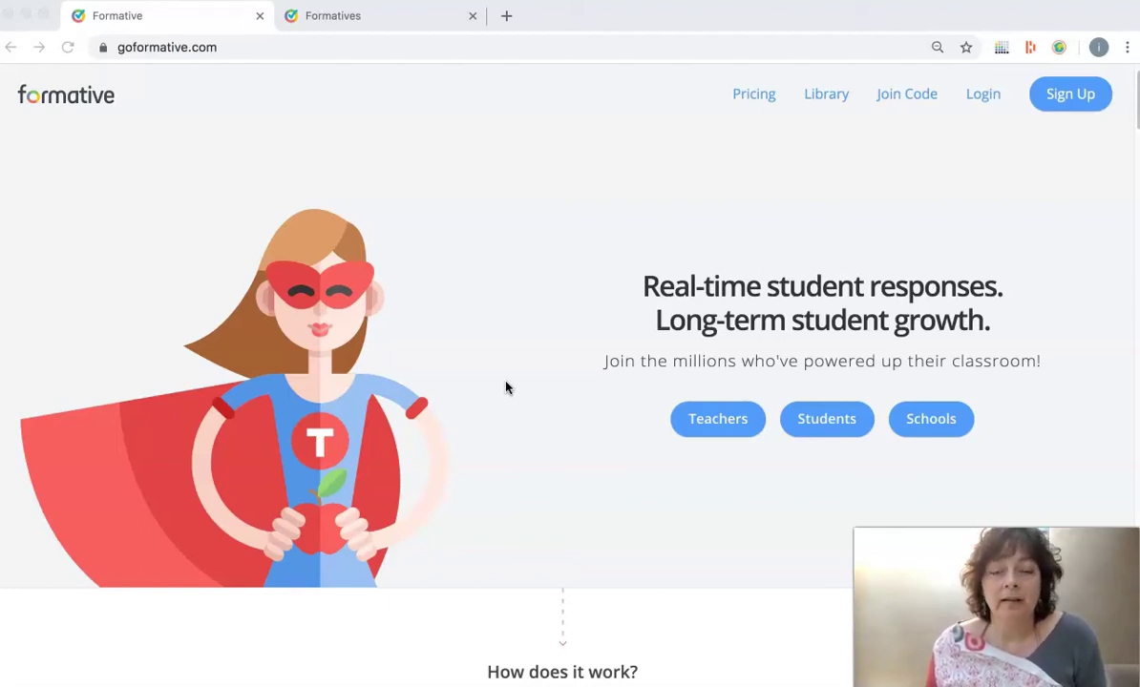
# - Look through the Formative homepage's explanation of how it works, from building content to tracking student growth
pyautogui.scroll(-5, 507, 387)
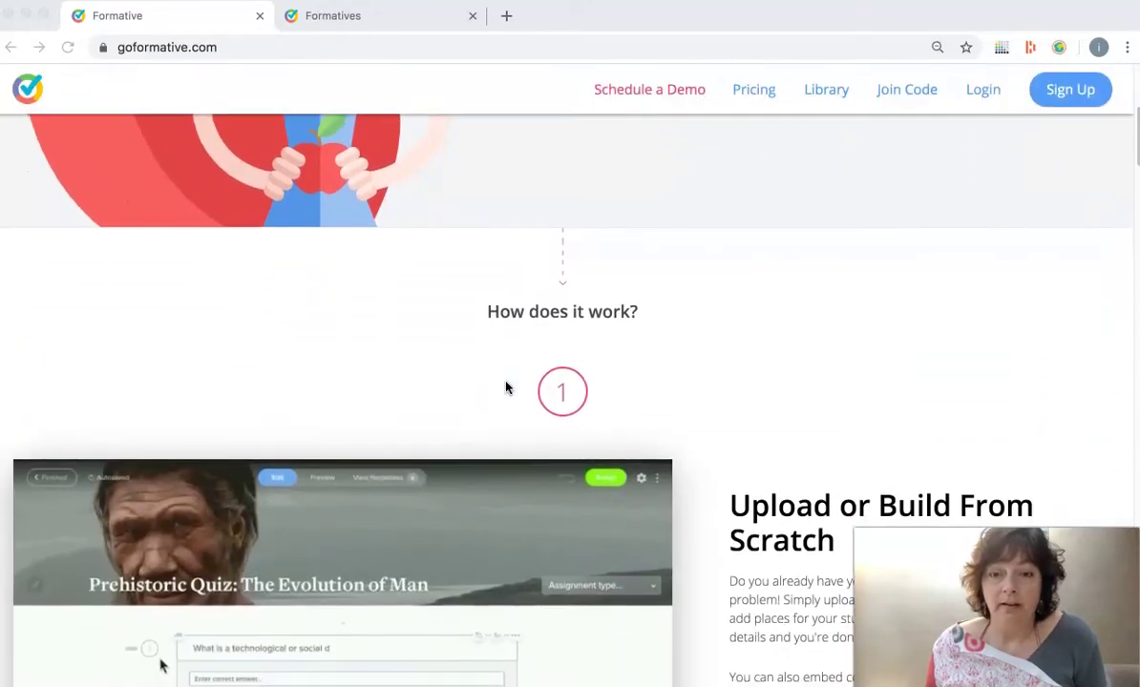
pyautogui.scroll(-3, 507, 386)
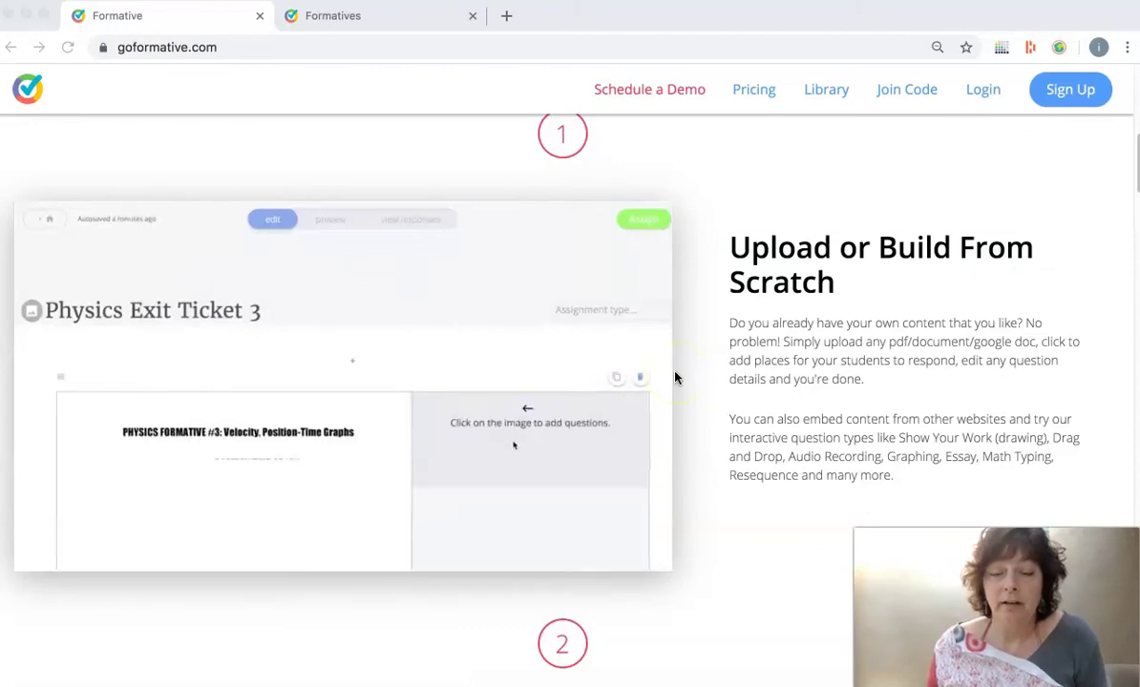
pyautogui.scroll(-1, 674, 379)
pyautogui.scroll(-5, 674, 378)
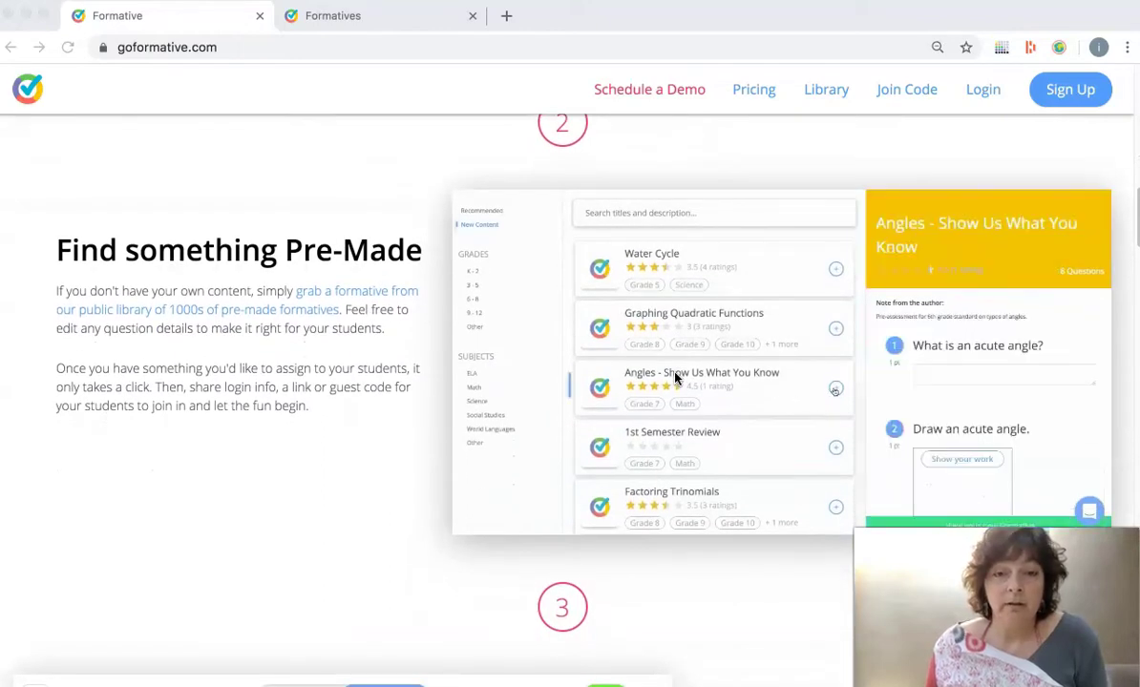
pyautogui.scroll(-1, 674, 378)
pyautogui.scroll(-6, 675, 379)
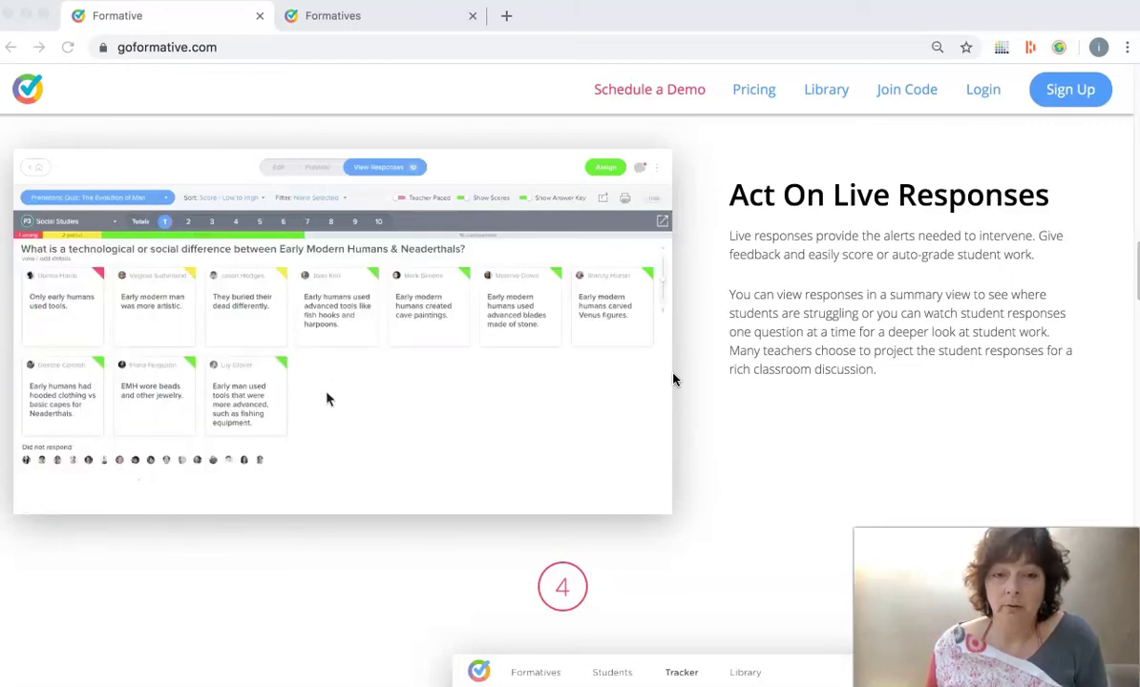
pyautogui.scroll(-5, 674, 379)
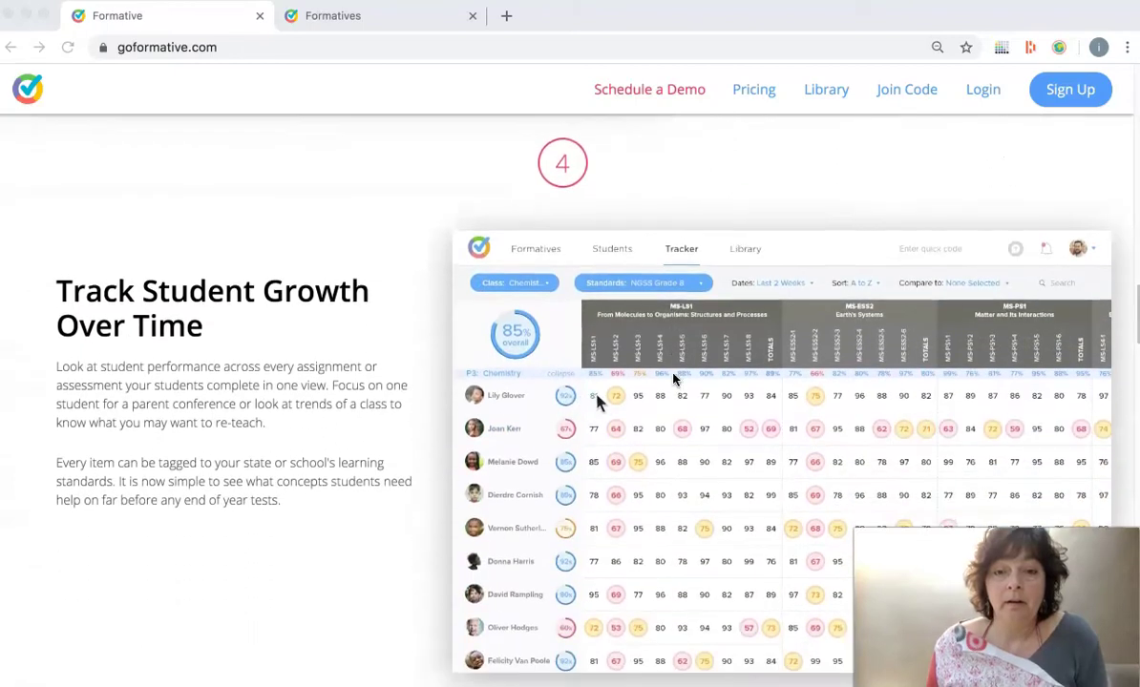
pyautogui.scroll(-2, 673, 379)
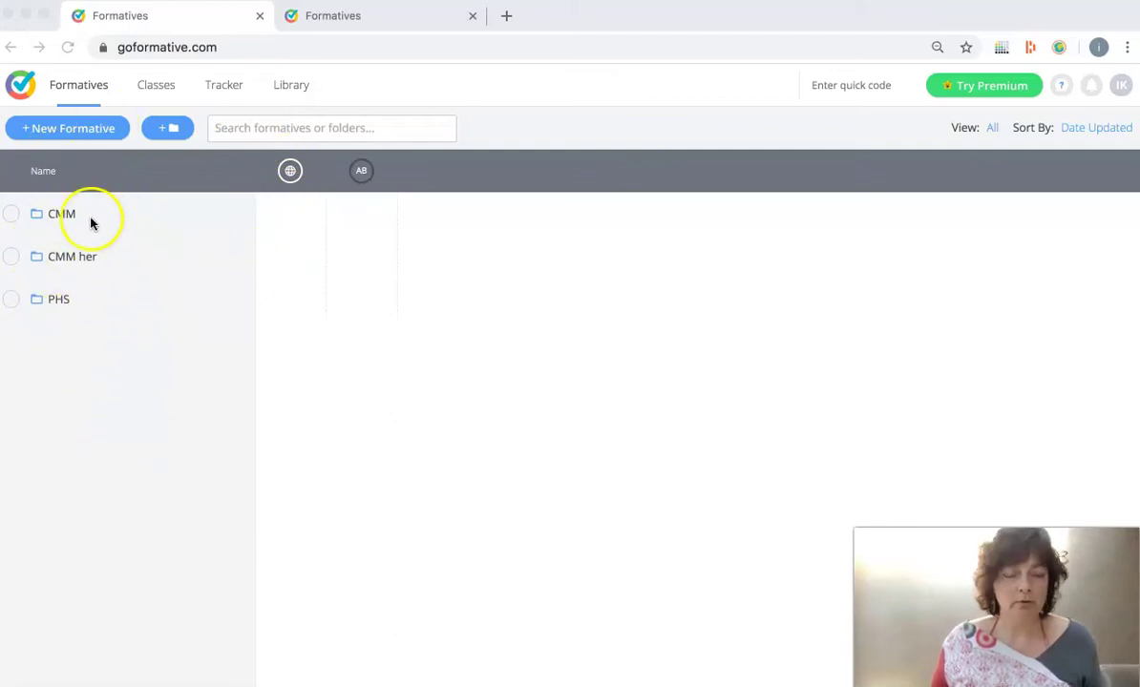
# - Create a new formative and title it "practoraat mediawijsheid"
pyautogui.click(60, 131)
pyautogui.click(60, 131)
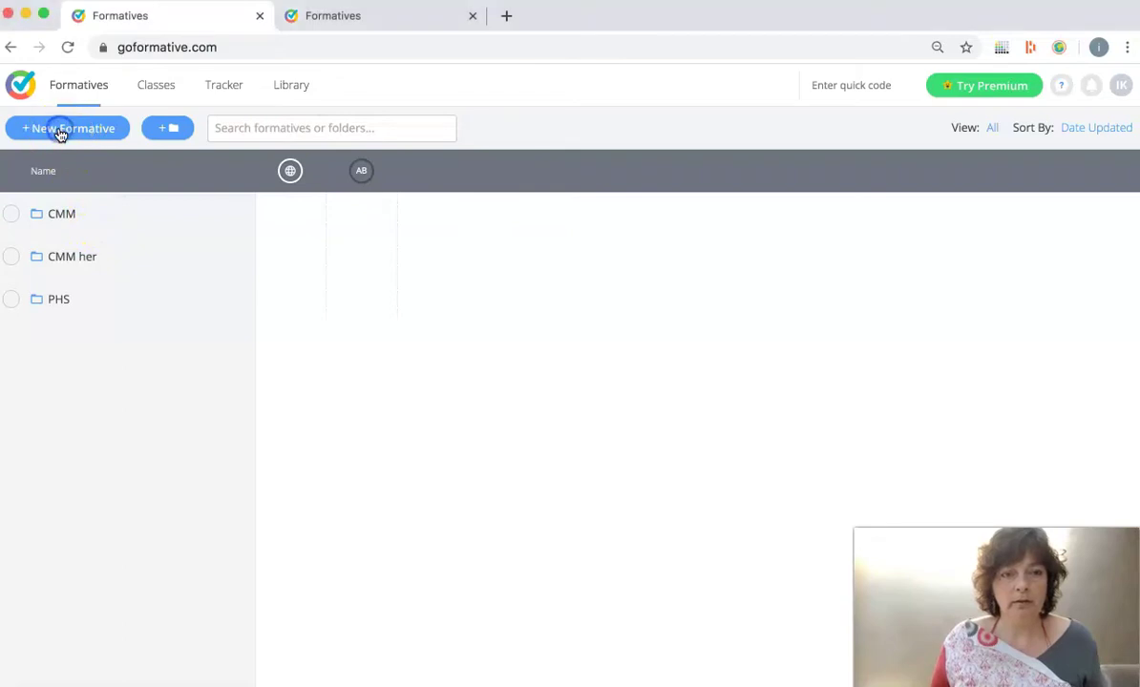
pyautogui.click(74, 86)
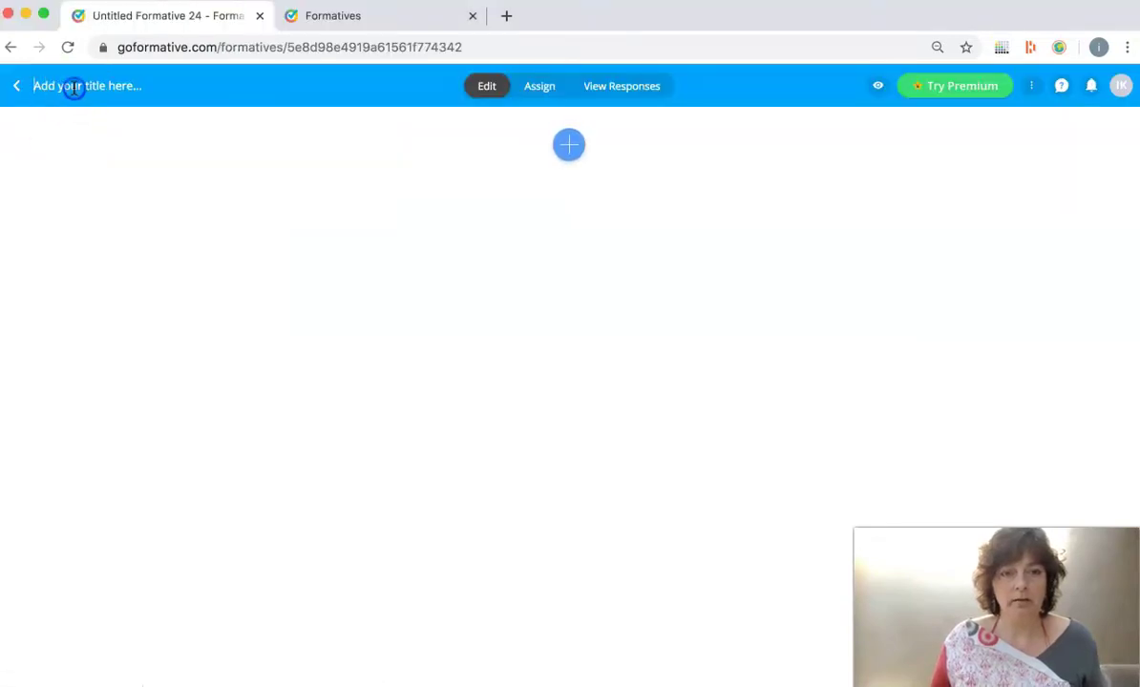
pyautogui.write('practoraat mediawijsheid')
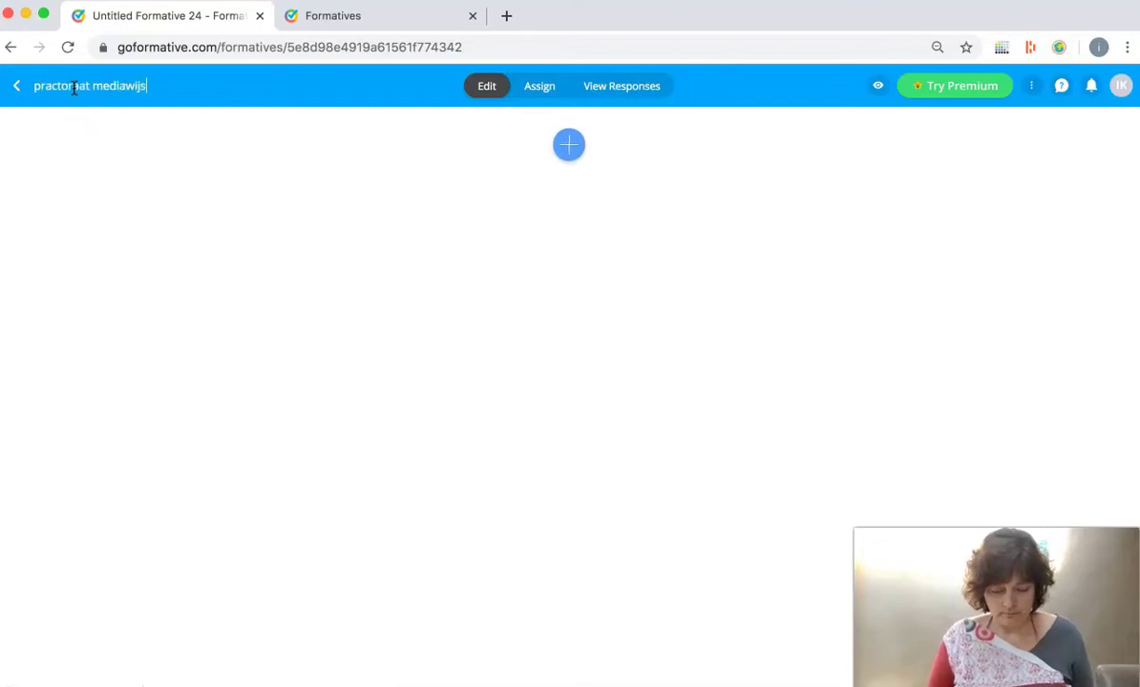
# - Add a Short Answer question reading "wat is de naam van de website van practoraat mediawijsheid?"
pyautogui.click(569, 145)
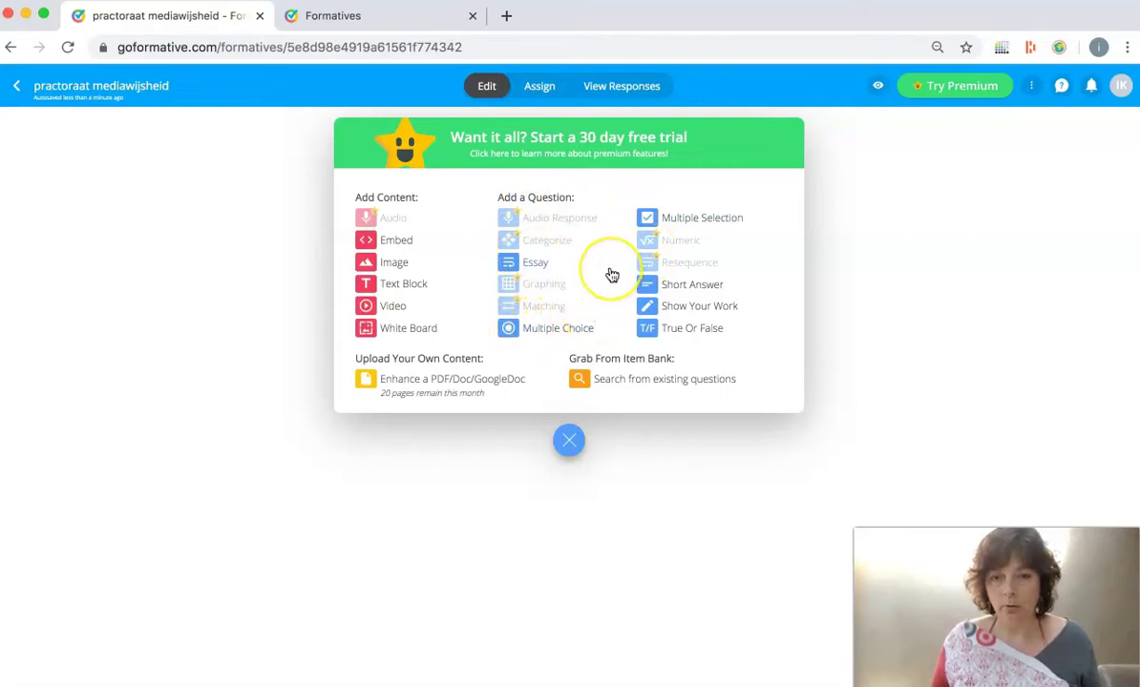
pyautogui.click(651, 284)
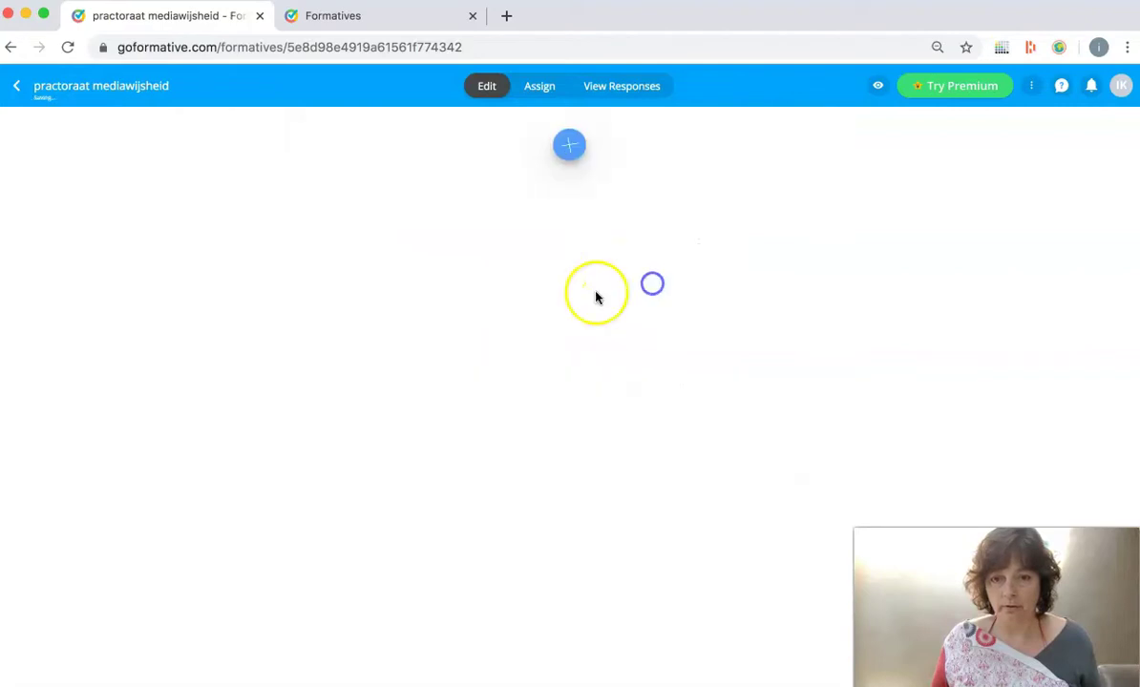
pyautogui.write('wat is ')
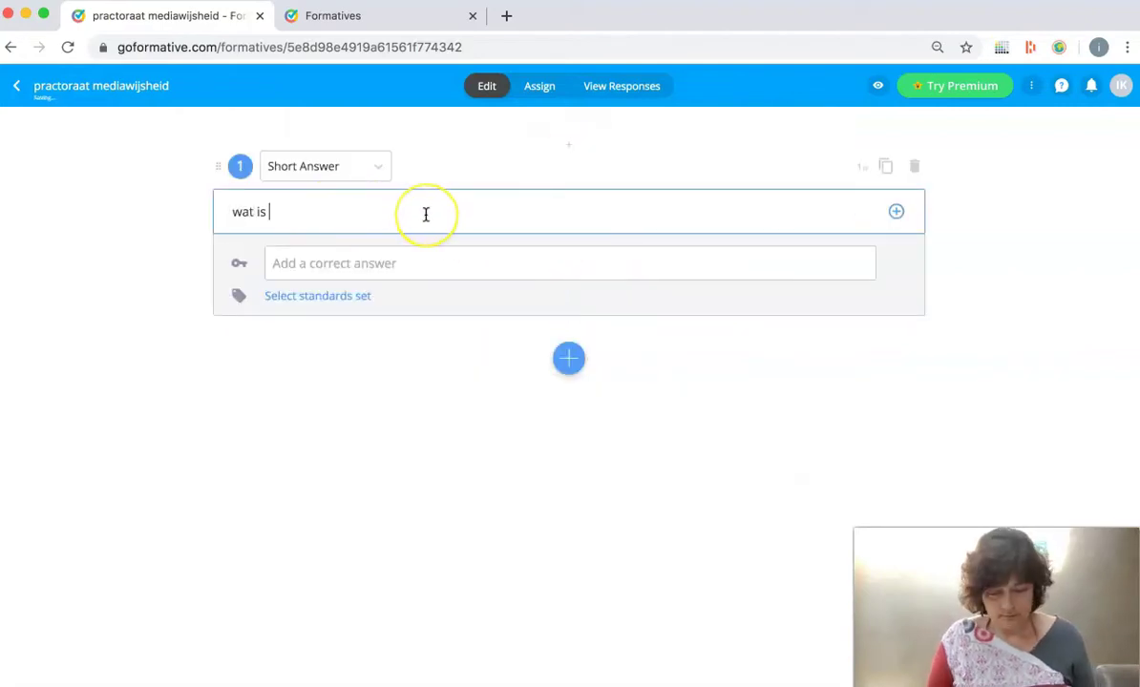
pyautogui.write('de naam van de website van practoraat mediawijsheid?')
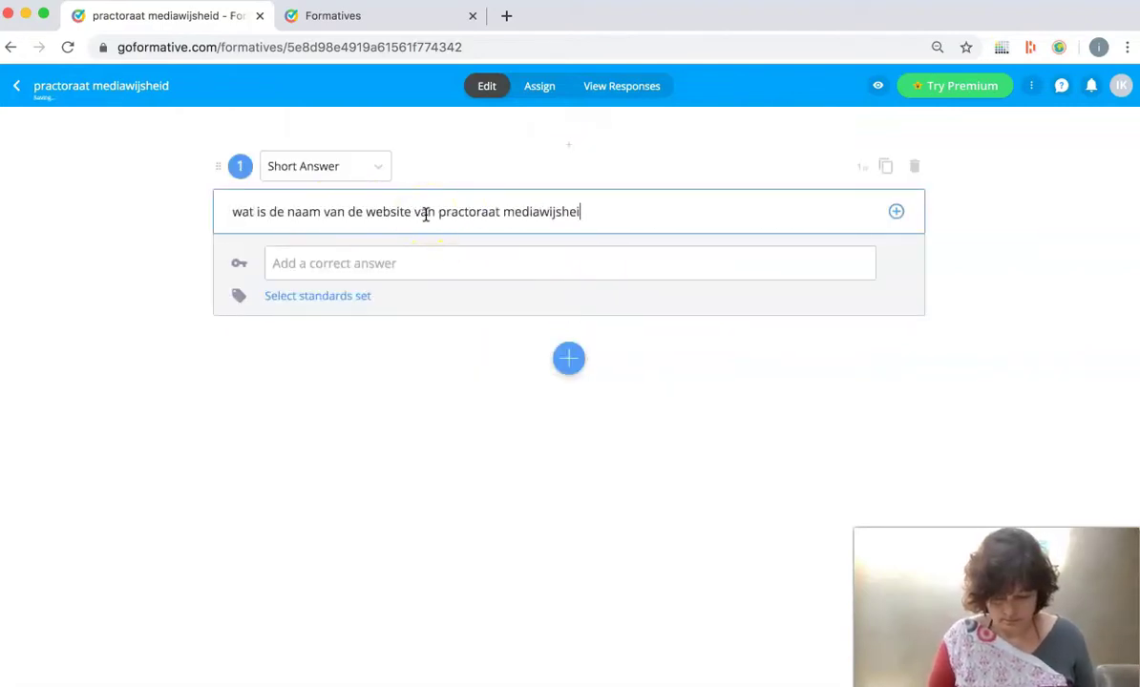
# - Add a Show Your Work question below the first one, reading "teken het beeldmerk van edutools"
pyautogui.click(570, 361)
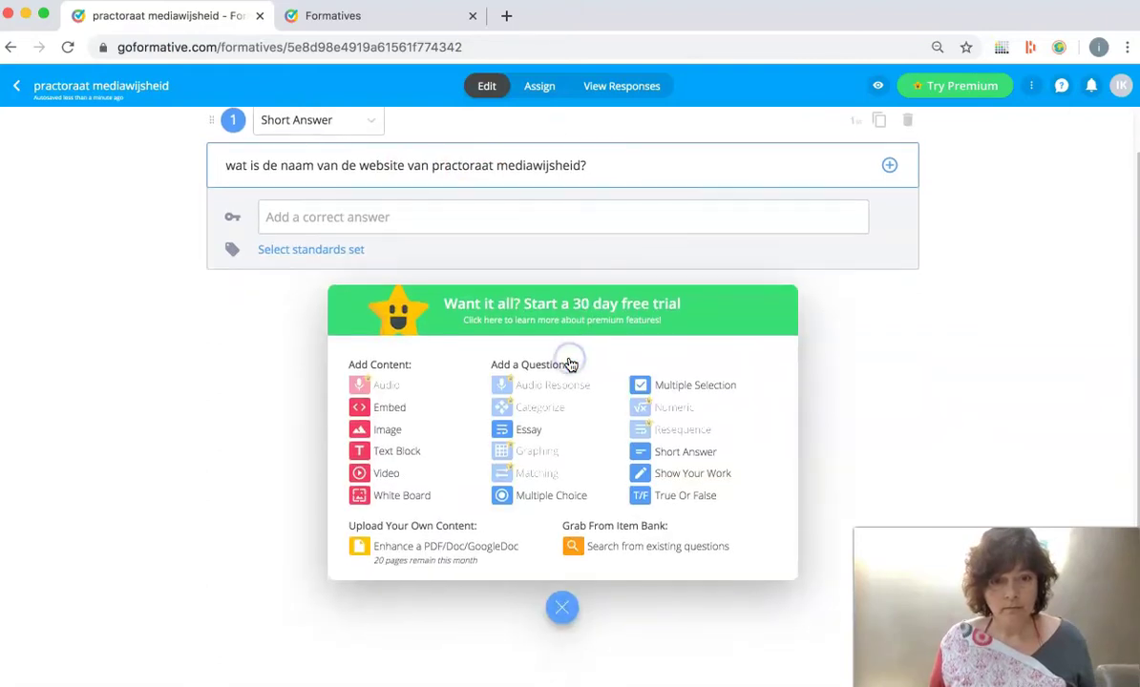
pyautogui.click(641, 478)
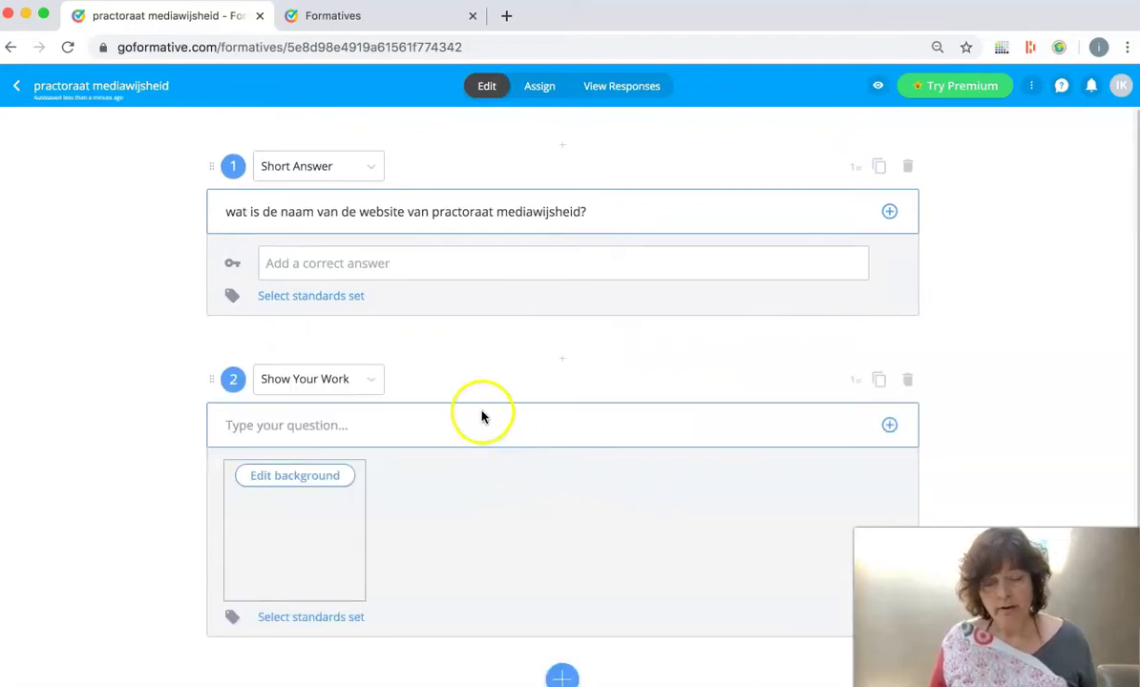
pyautogui.scroll(-2, 489, 386)
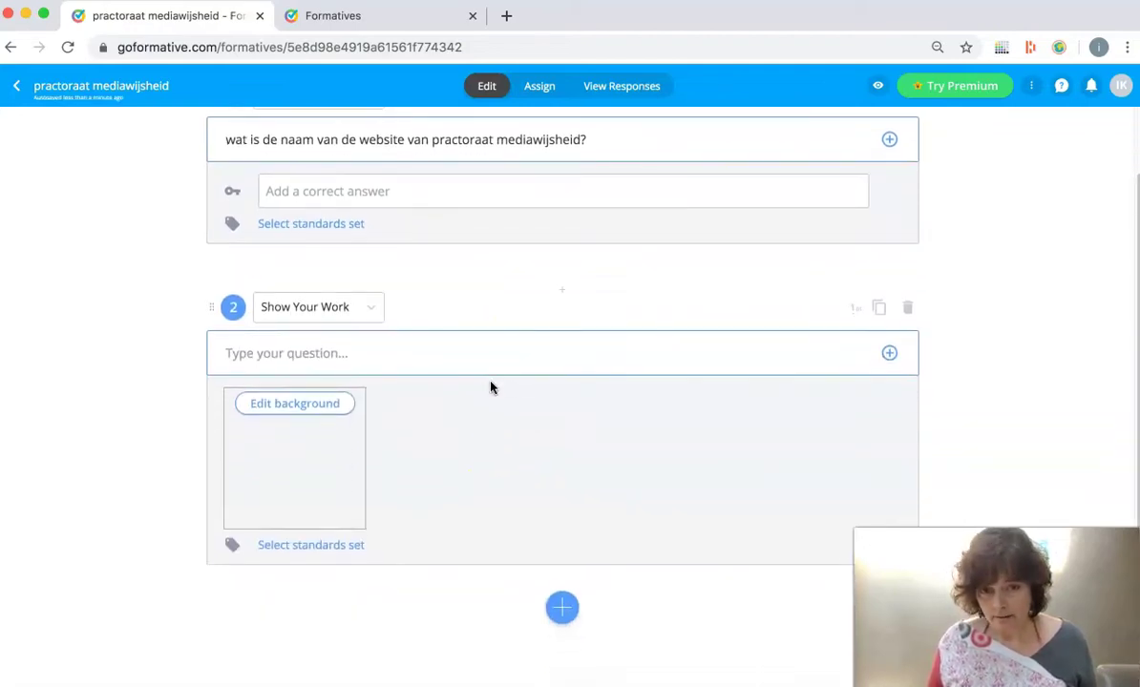
pyautogui.click(336, 367)
pyautogui.write('teken het beeldmerk van edutools')
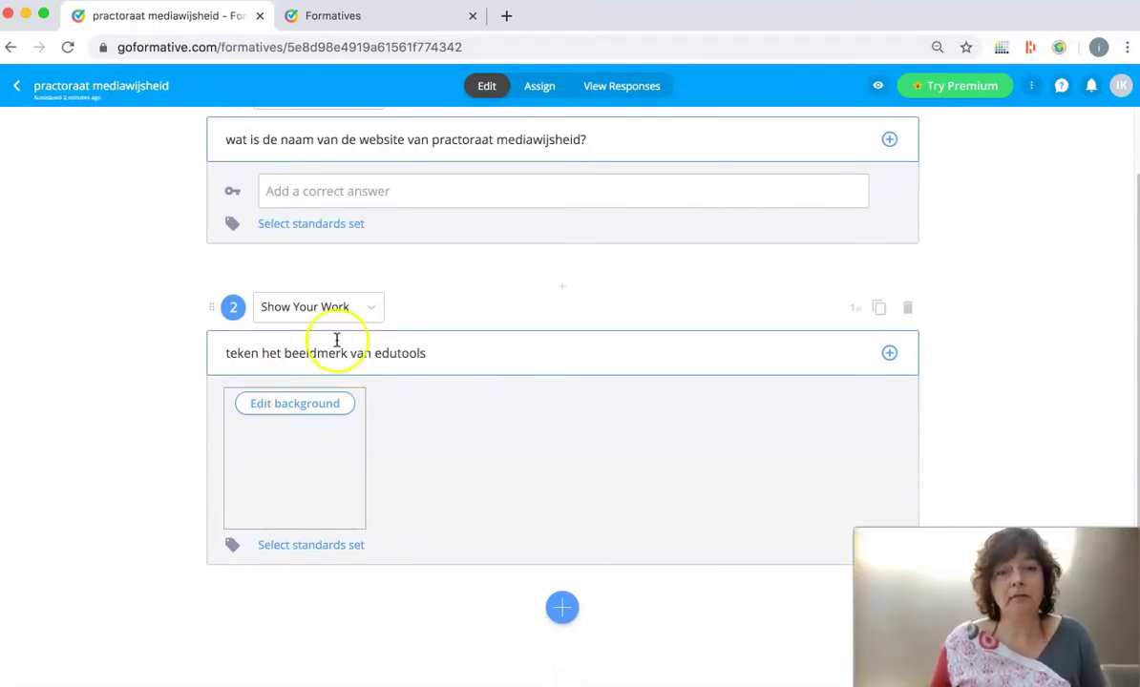
# - Choose Guest Students for the assignment and, in its optional settings, keep submissions visible with no edits allowed
pyautogui.click(539, 87)
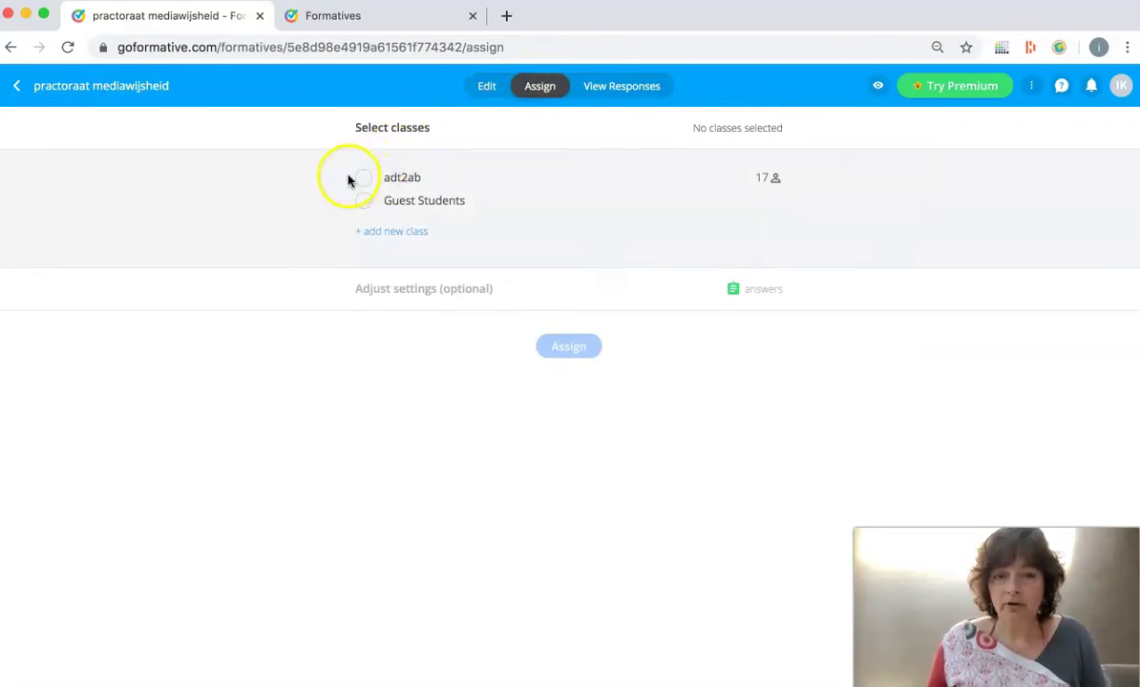
pyautogui.click(365, 202)
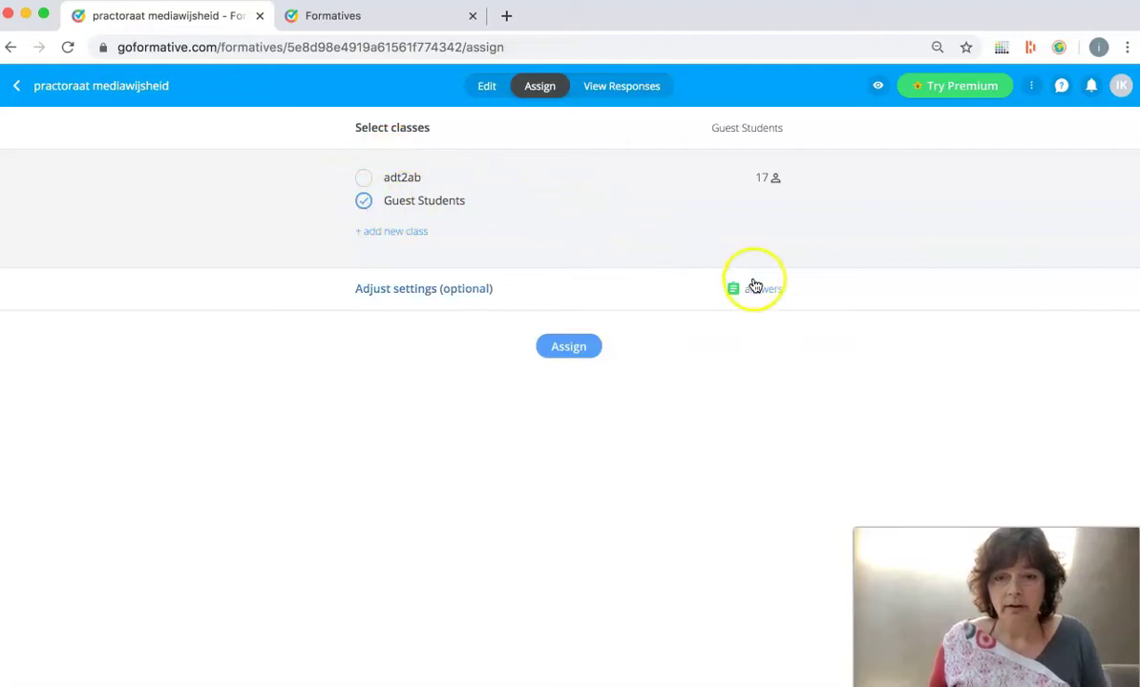
pyautogui.click(482, 292)
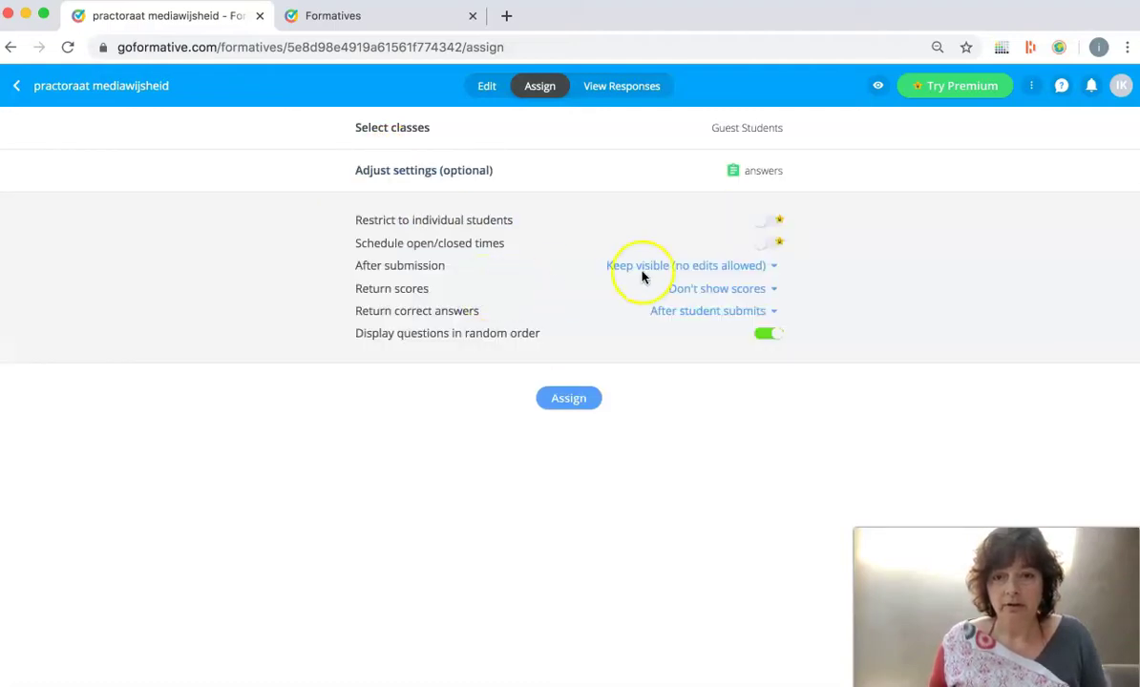
pyautogui.click(791, 227)
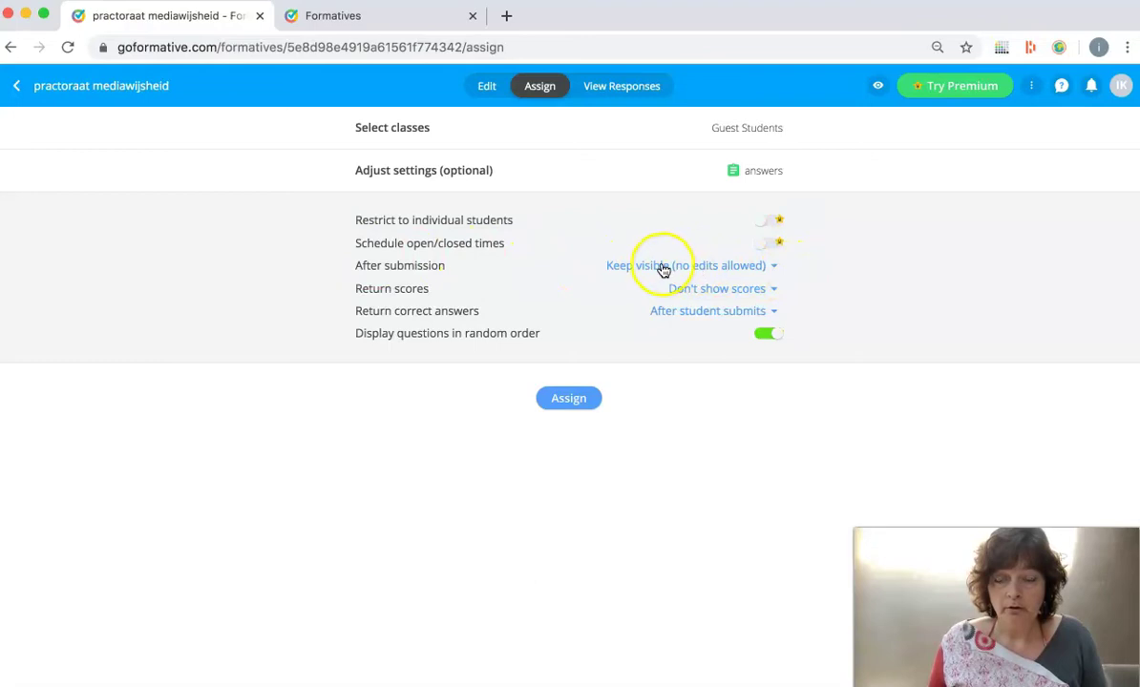
pyautogui.click(696, 268)
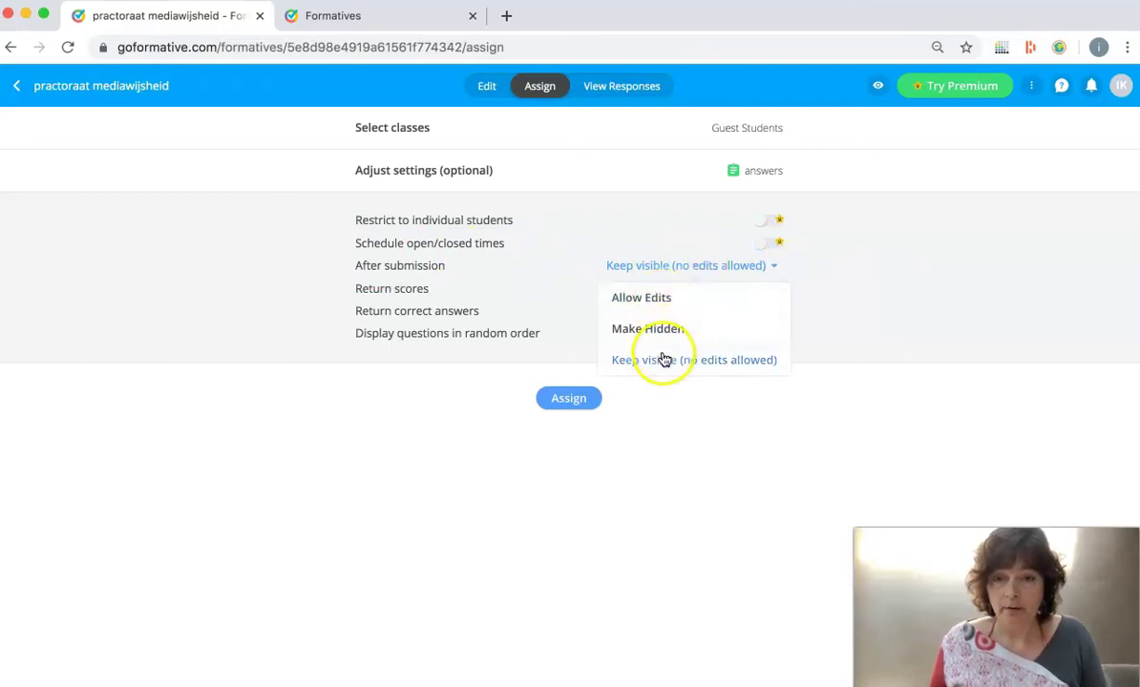
pyautogui.click(661, 274)
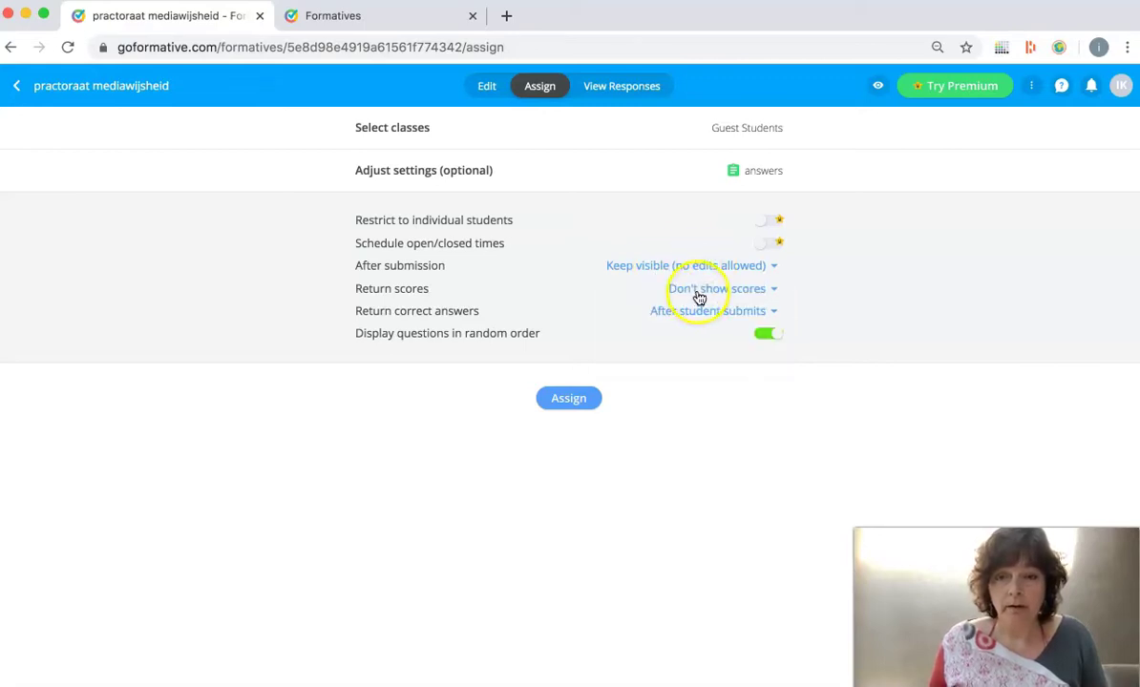
# - Have both the scores and the correct answers returned after the student submits
pyautogui.click(700, 295)
pyautogui.click(695, 322)
pyautogui.click(685, 326)
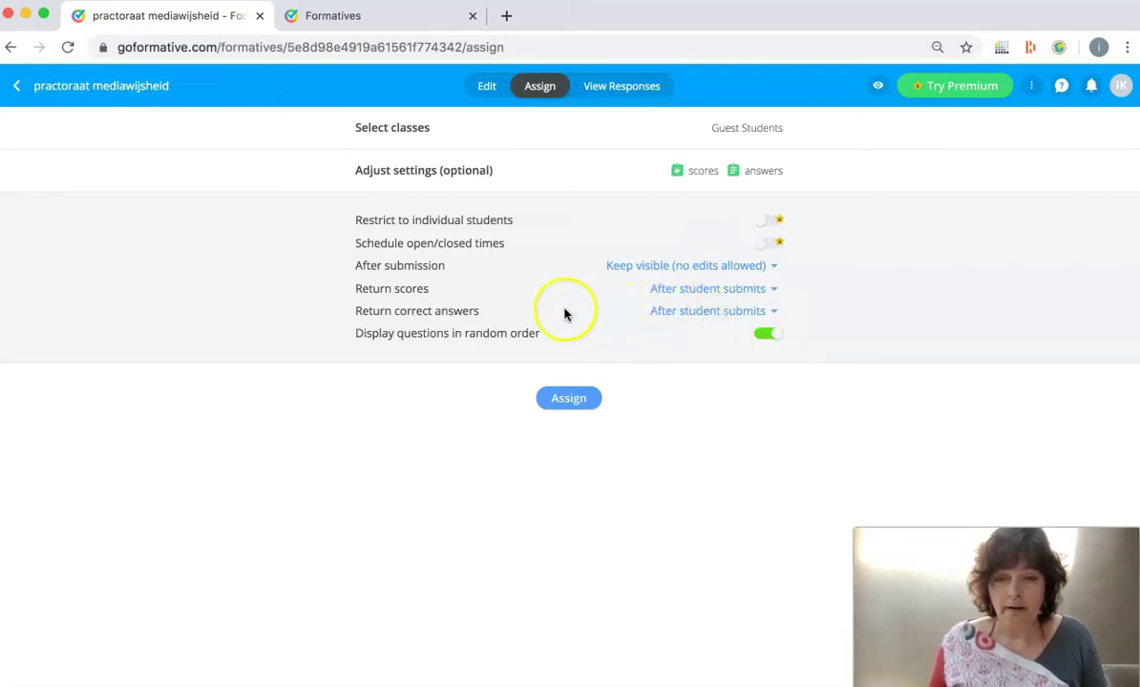
pyautogui.click(690, 316)
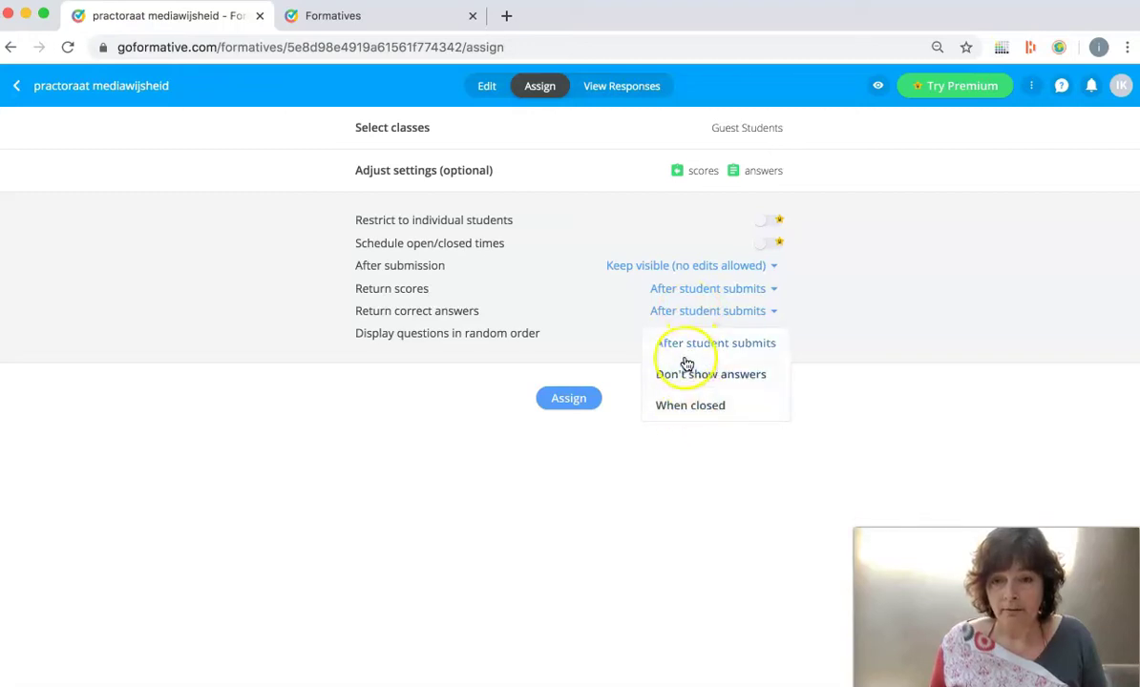
pyautogui.click(686, 346)
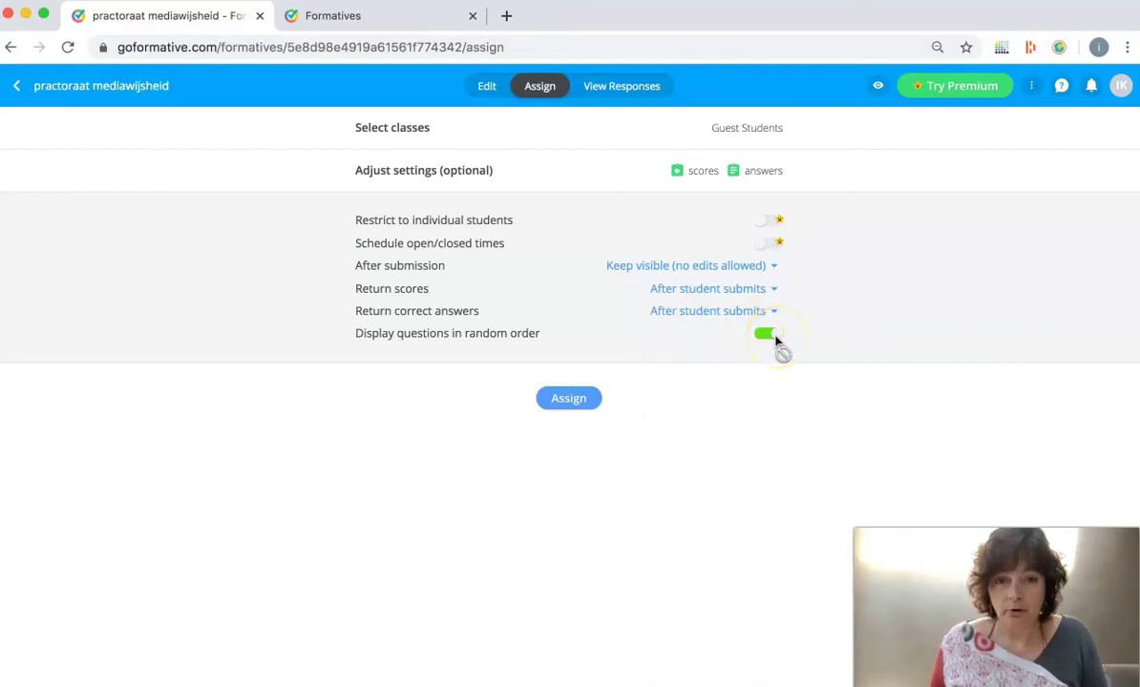
# - Assign the formative, select its shareable link in the guest join instructions, and close the instructions
pyautogui.click(571, 401)
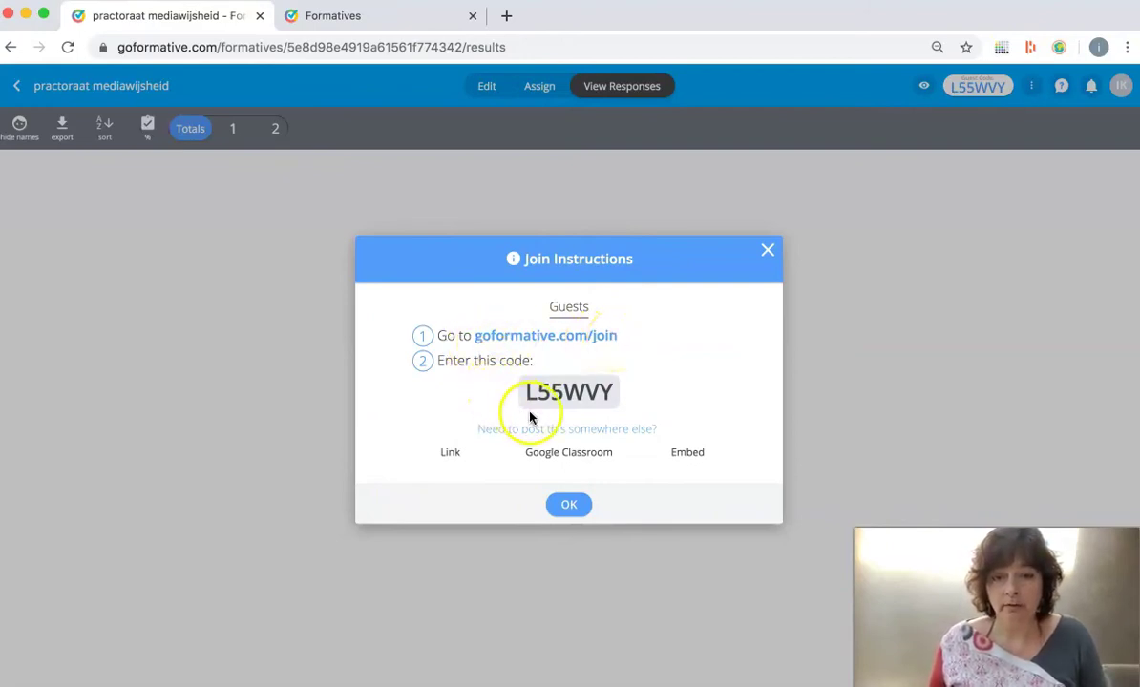
pyautogui.click(448, 455)
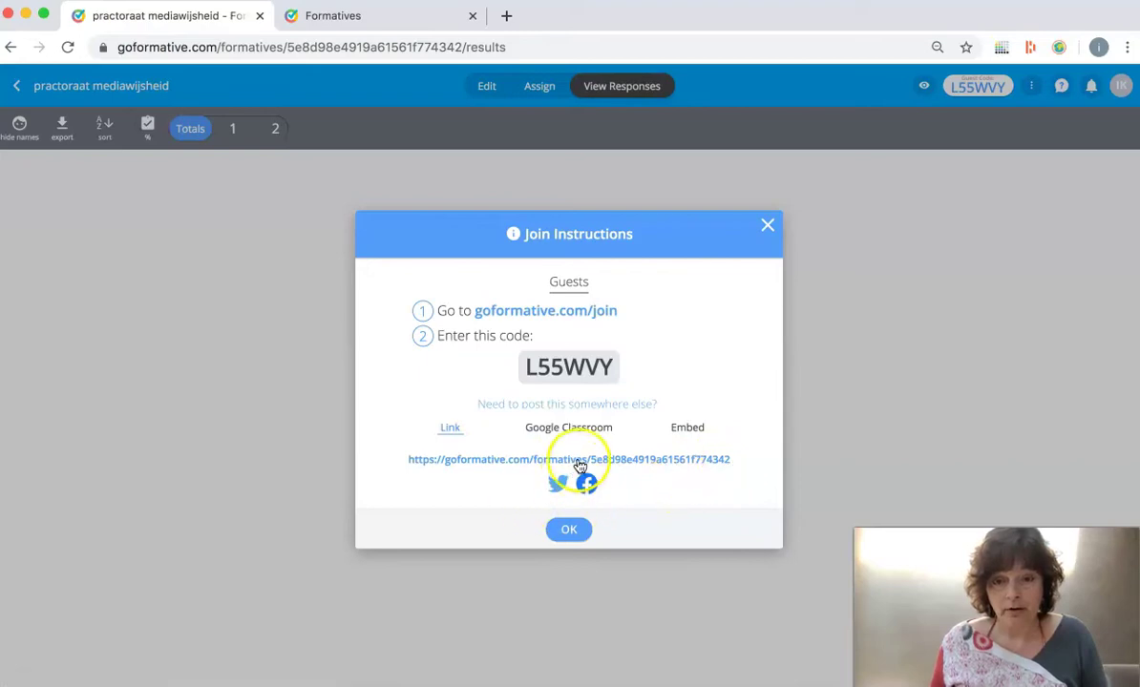
pyautogui.moveTo(732, 461); pyautogui.dragTo(372, 459)
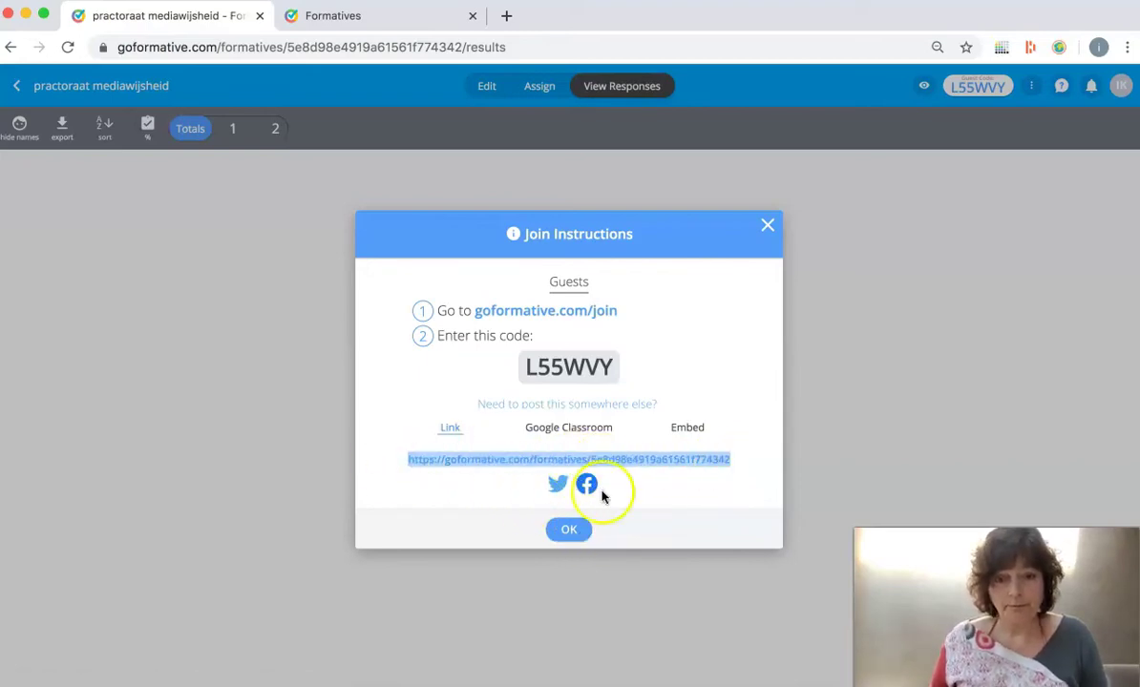
pyautogui.click(569, 529)
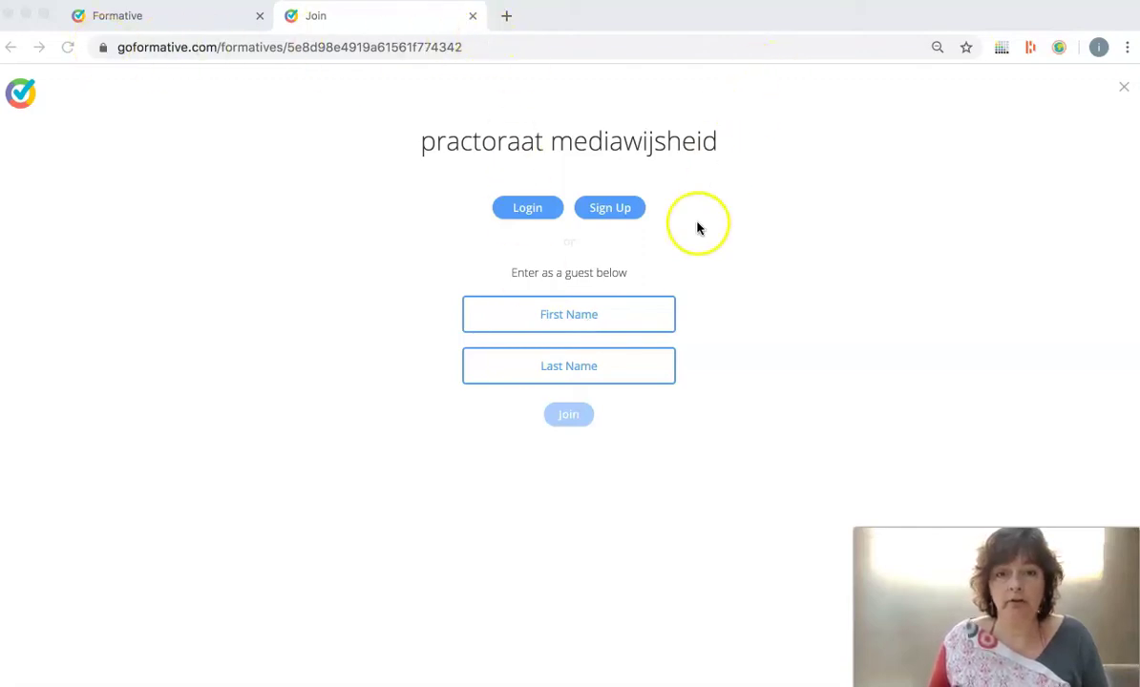
# - Join the practoraat mediawijsheid formative as a guest, filling in the student's first and last name
pyautogui.click(581, 314)
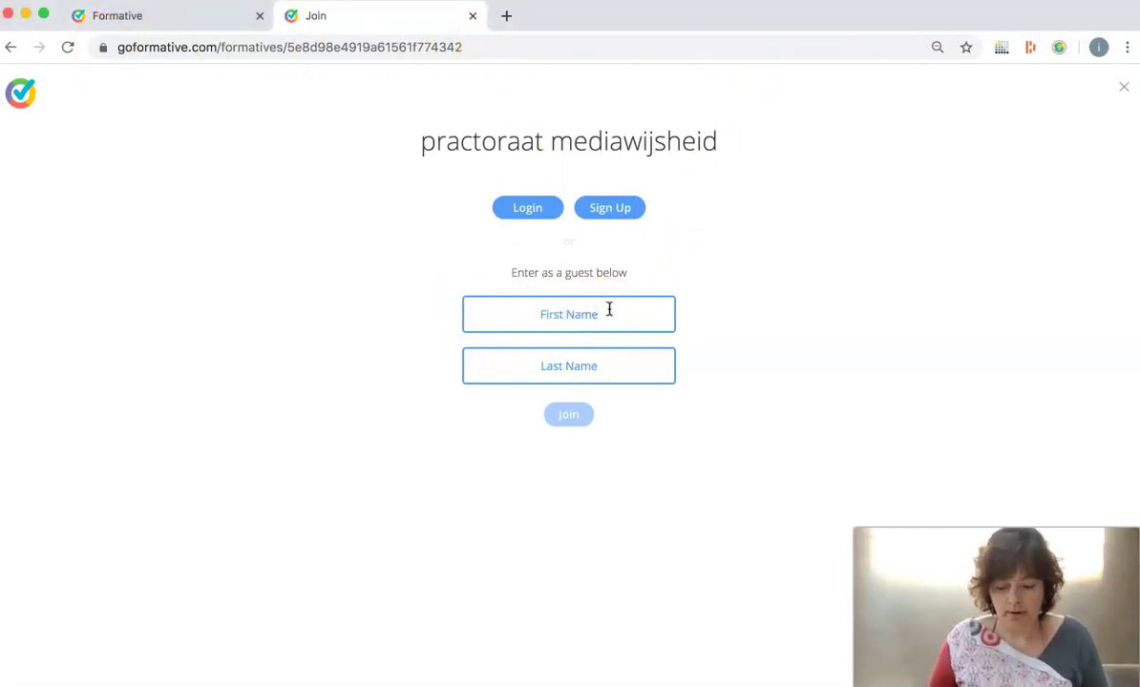
pyautogui.write('I')
pyautogui.click(590, 362)
pyautogui.write('K')
pyautogui.click(575, 422)
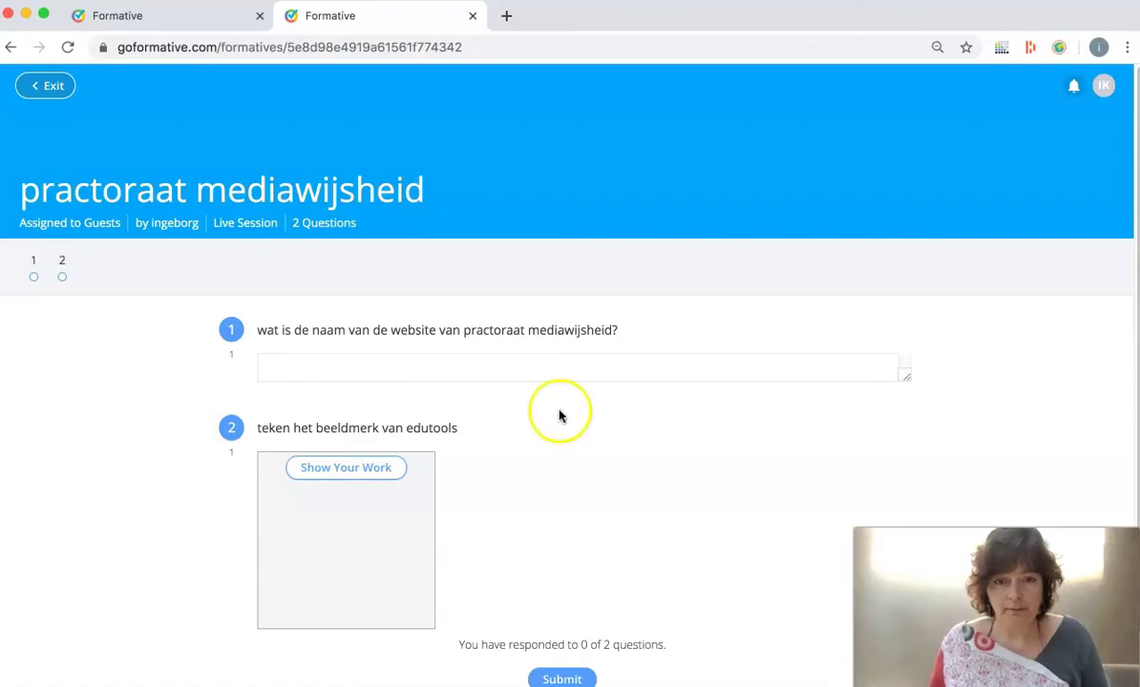
# - Answer question 1 with "mbomediawijs.nl" and draw a school bag with flap, handle and pockets freehand for question 2
pyautogui.click(304, 369)
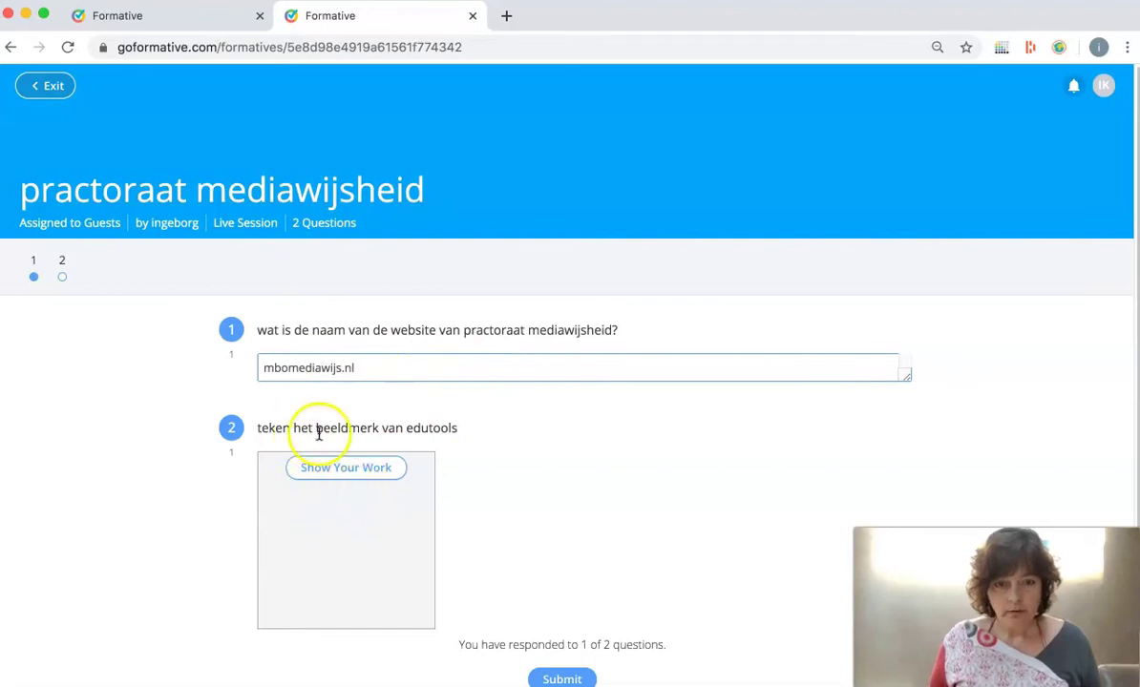
pyautogui.click(358, 520)
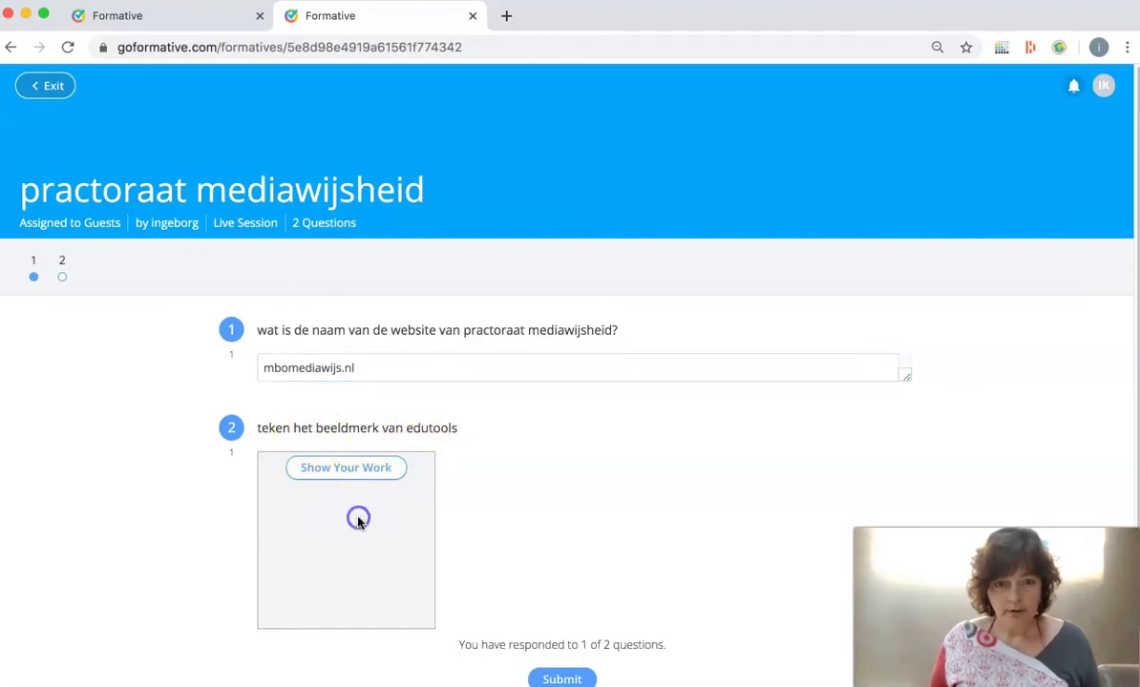
pyautogui.click(341, 470)
pyautogui.moveTo(239, 364)
pyautogui.mouseDown()
pyautogui.moveTo(367, 421)
pyautogui.moveTo(370, 351)
pyautogui.moveTo(269, 333)
pyautogui.moveTo(329, 331)
pyautogui.moveTo(371, 430)
pyautogui.mouseUp()
pyautogui.moveTo(237, 353); pyautogui.dragTo(243, 430)
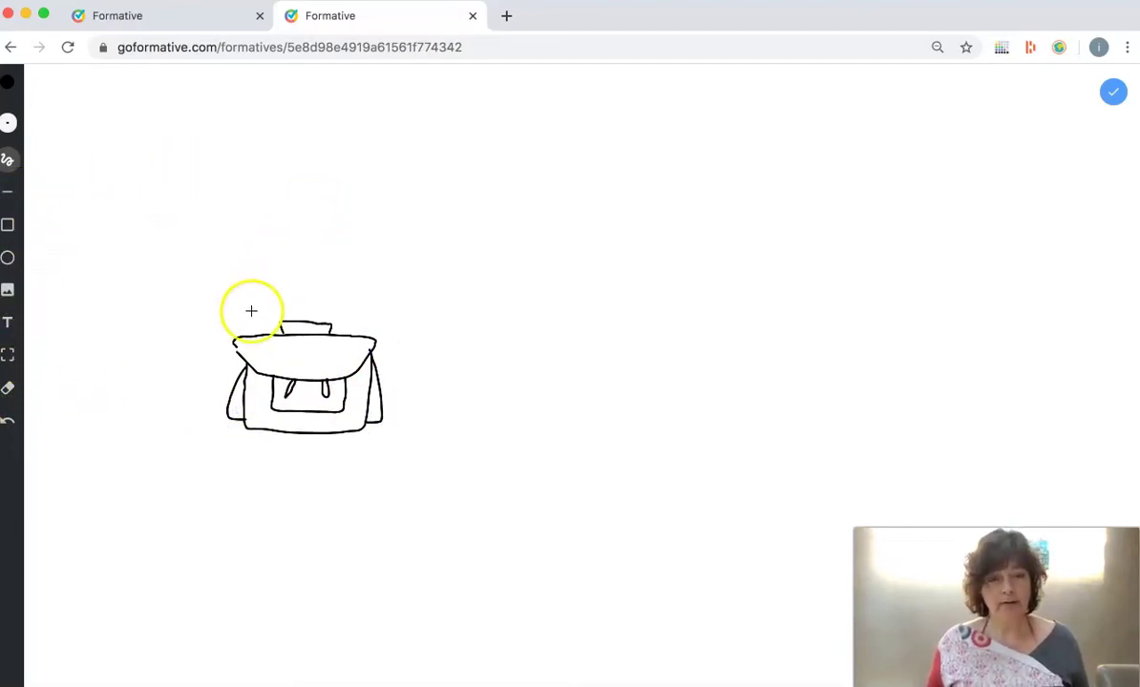
# - Finish the bag drawing by touching up the flap's edge, save it as the answer to question 2, and submit both responses
pyautogui.click(239, 351)
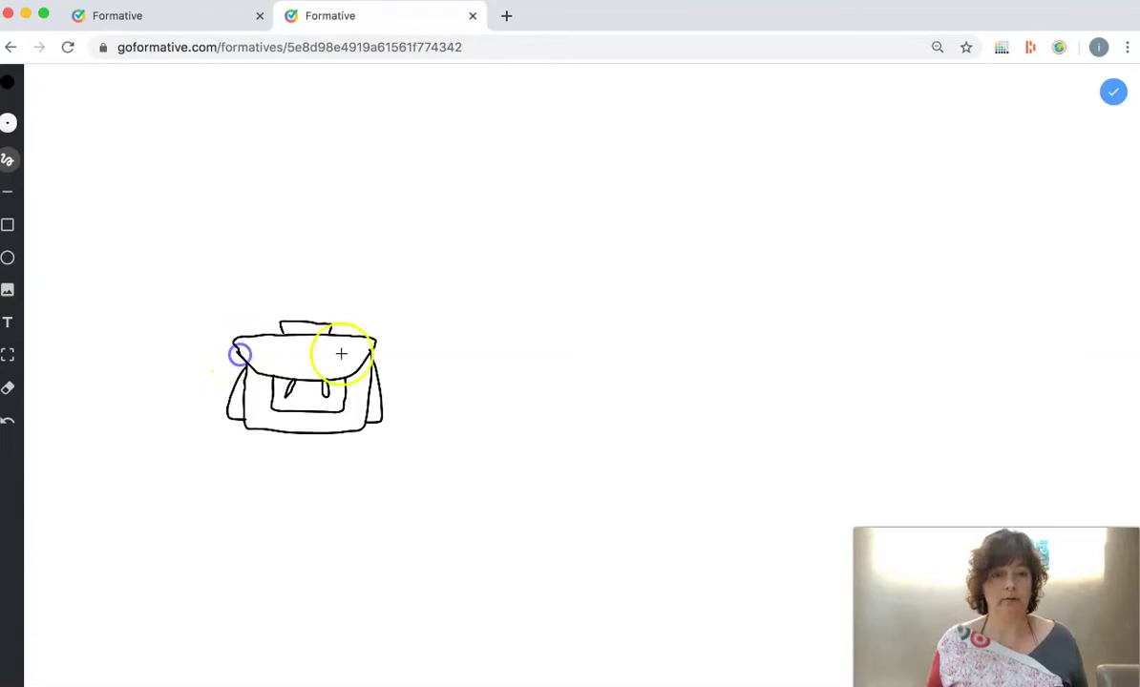
pyautogui.click(1113, 92)
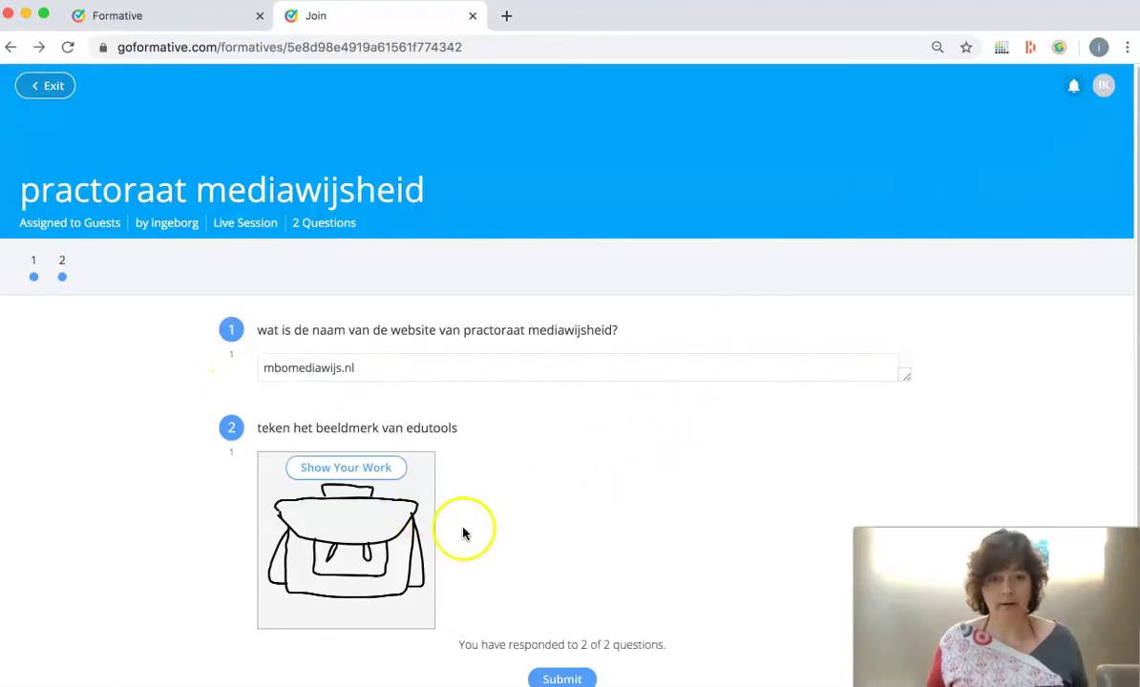
pyautogui.scroll(-2, 487, 528)
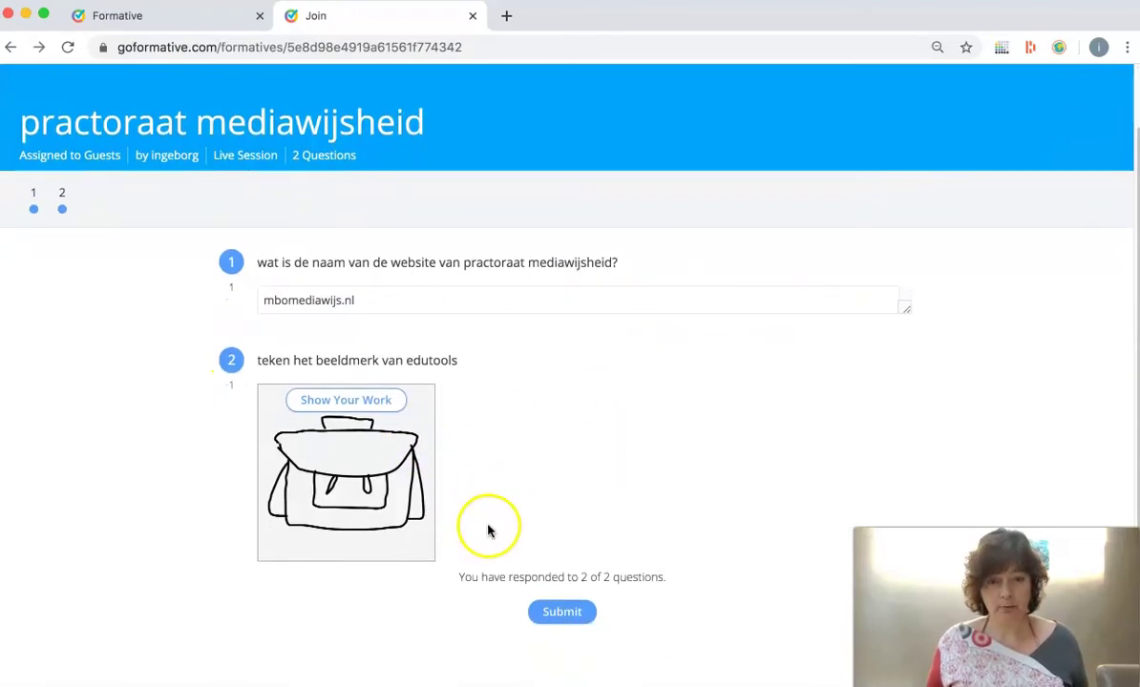
pyautogui.click(563, 616)
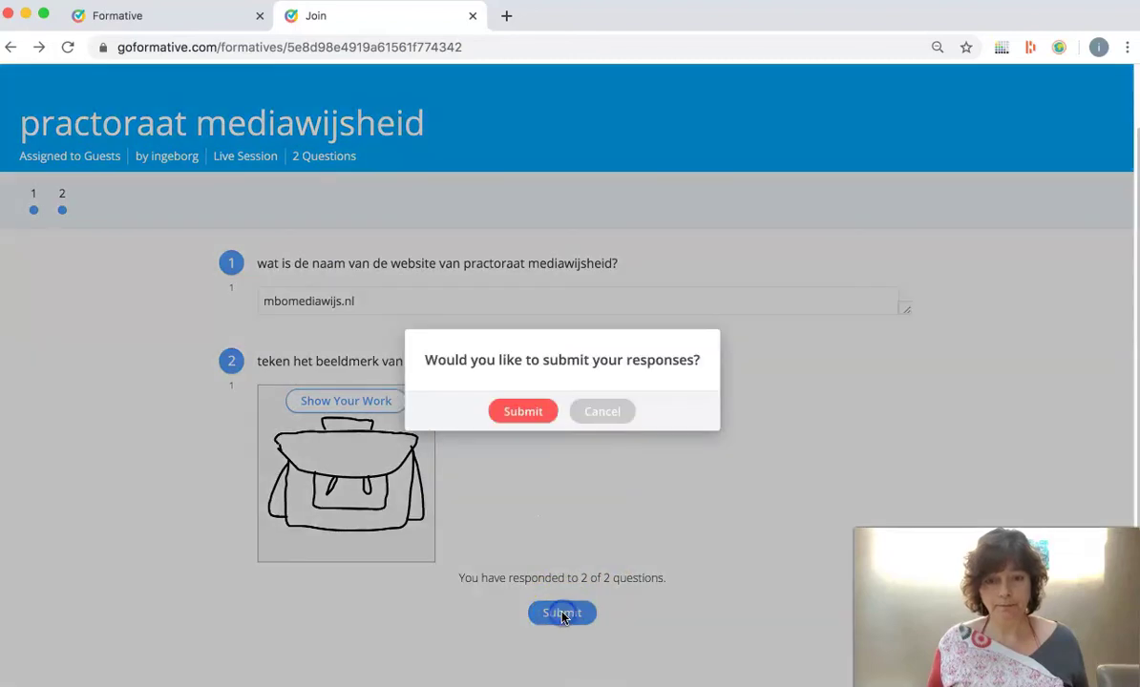
pyautogui.click(521, 410)
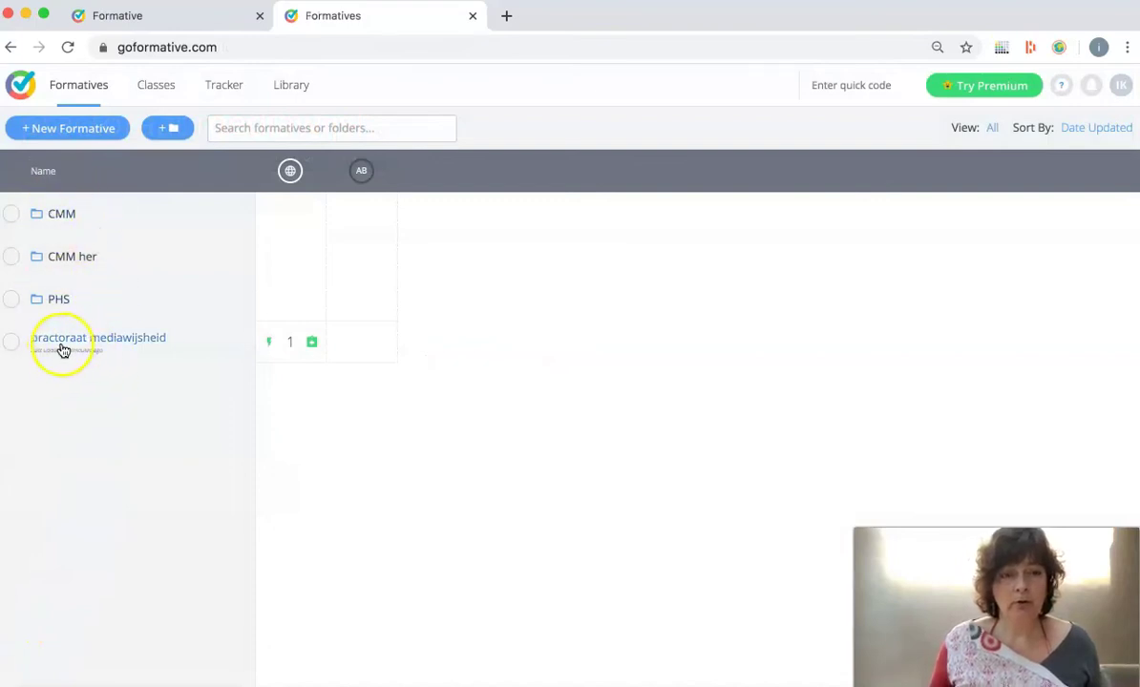
# - Switch the practoraat mediawijsheid assignment for guest students from open to closed and leave its assignment settings
pyautogui.click(269, 345)
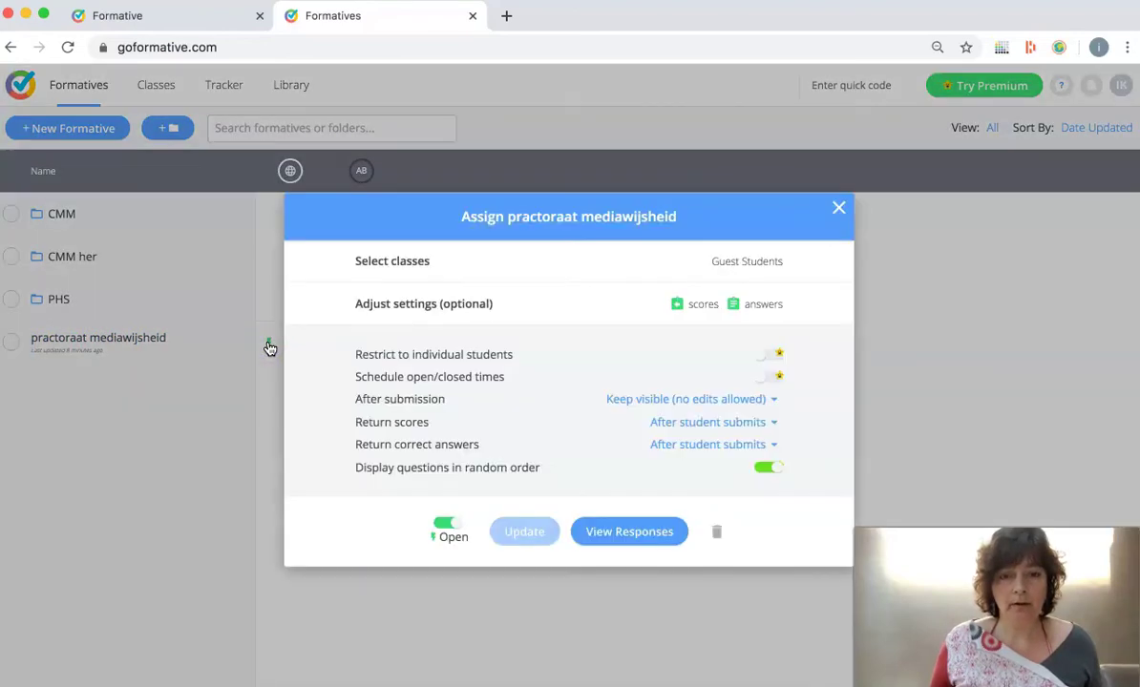
pyautogui.click(453, 531)
pyautogui.click(441, 528)
pyautogui.click(838, 207)
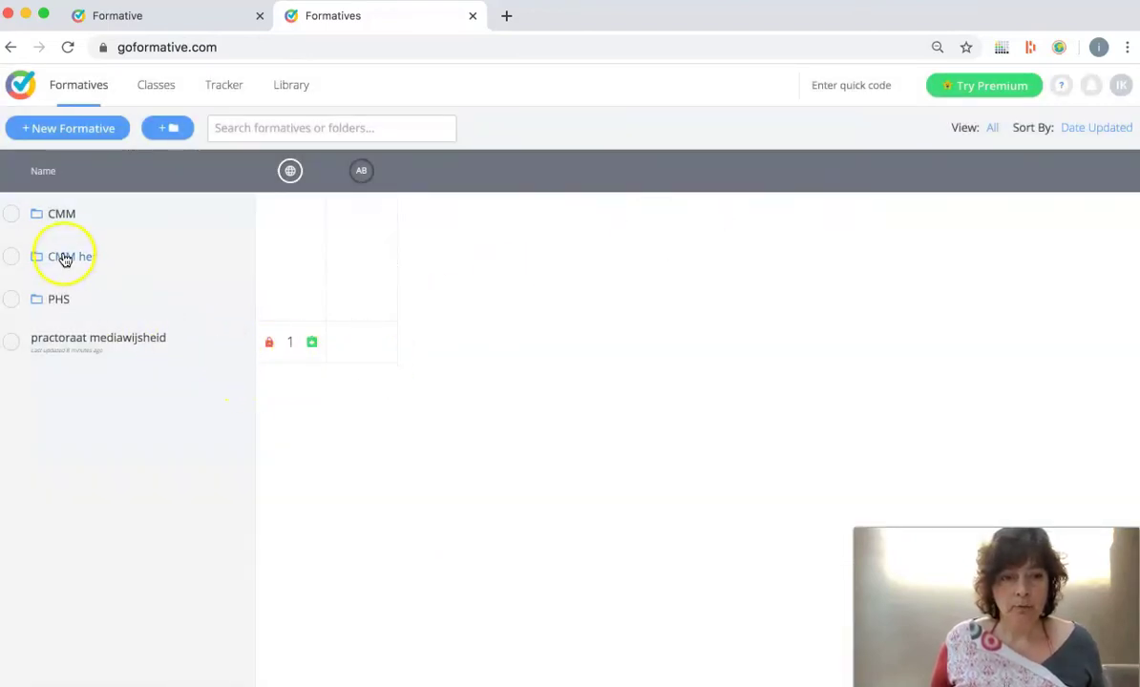
# - Open the formative "CM EX TT Deel1 2ab - a" from the CMM folder and examine its responses per question and in the totals overview
pyautogui.click(61, 218)
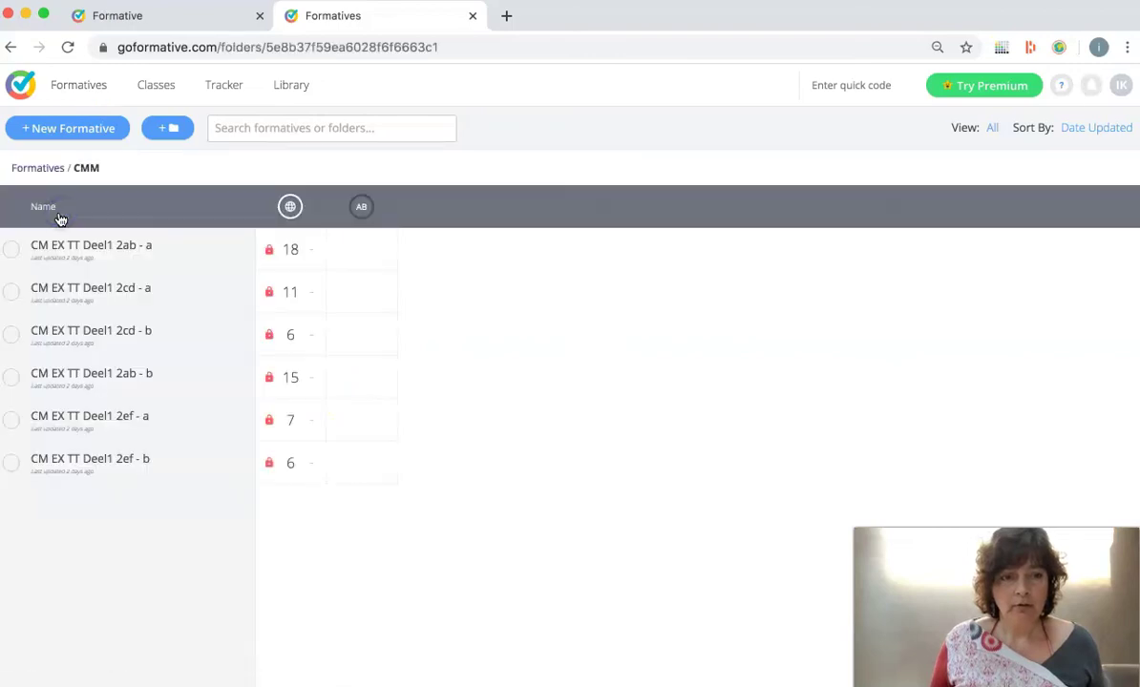
pyautogui.click(70, 249)
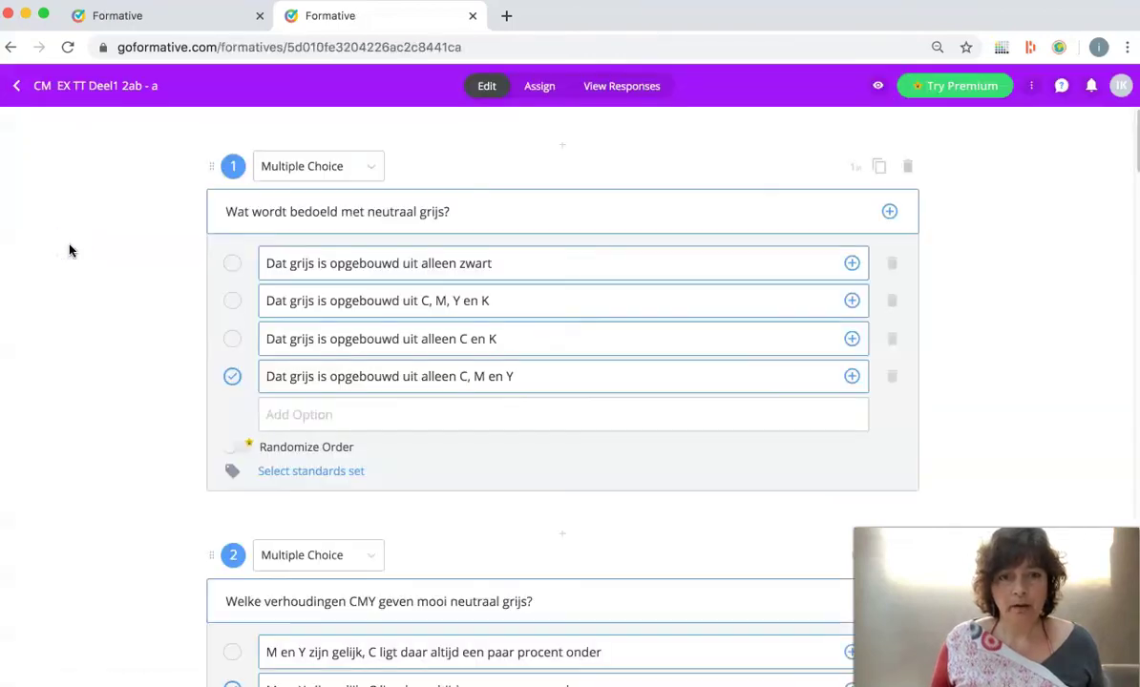
pyautogui.click(633, 89)
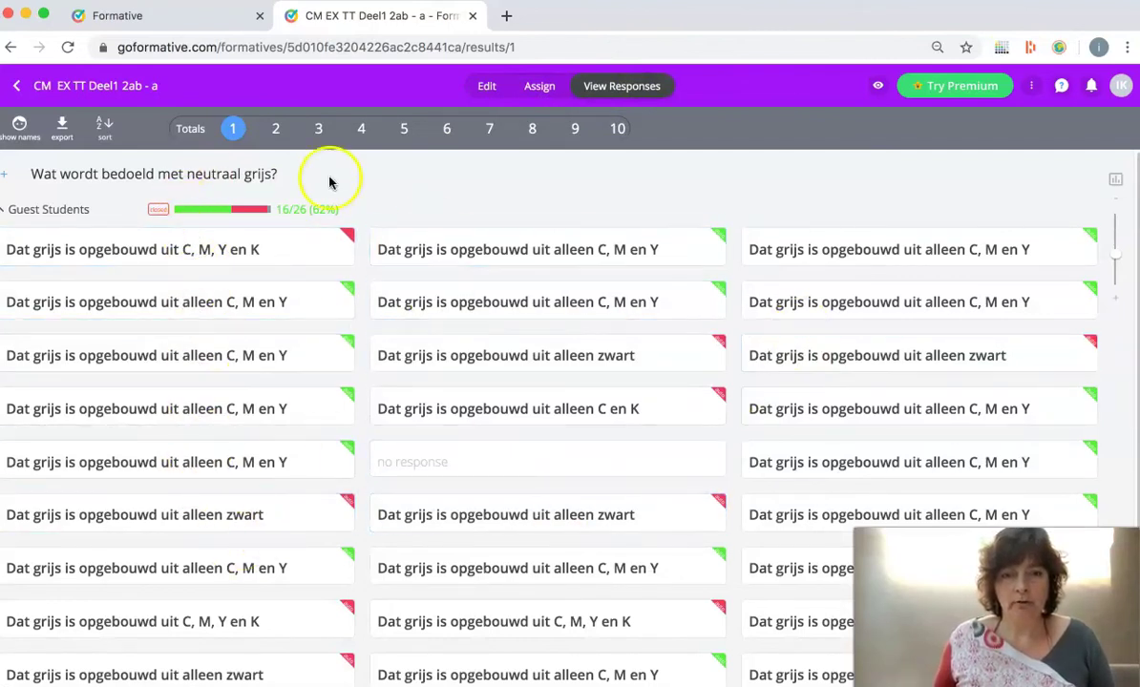
pyautogui.click(190, 130)
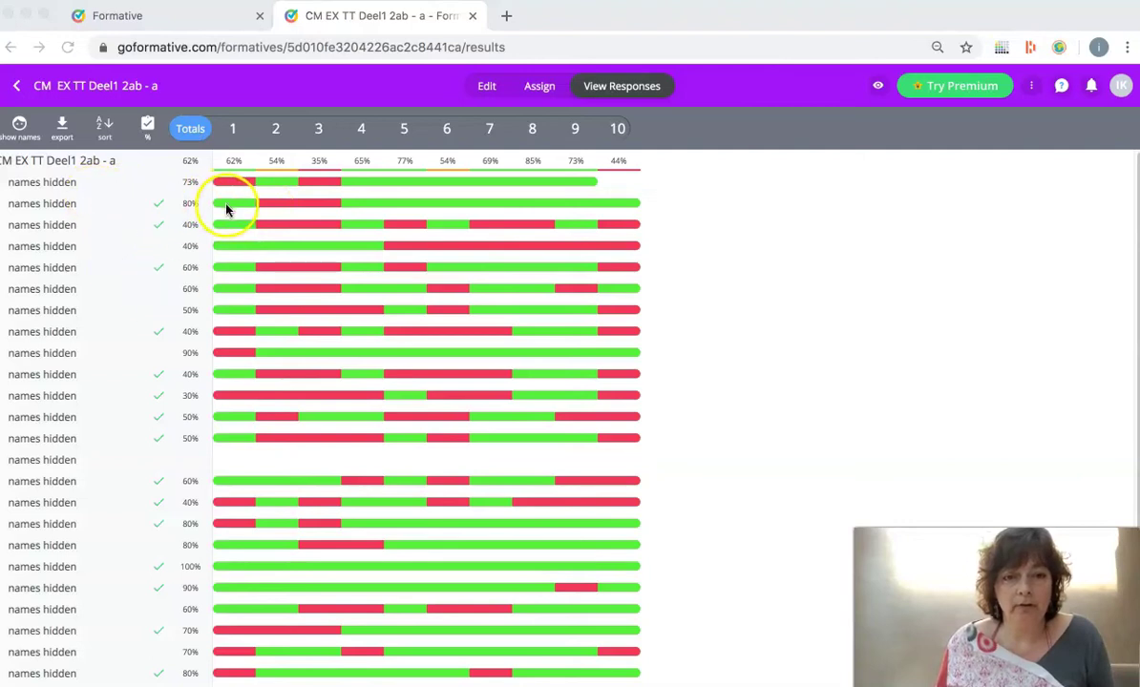
pyautogui.scroll(-1, 216, 195)
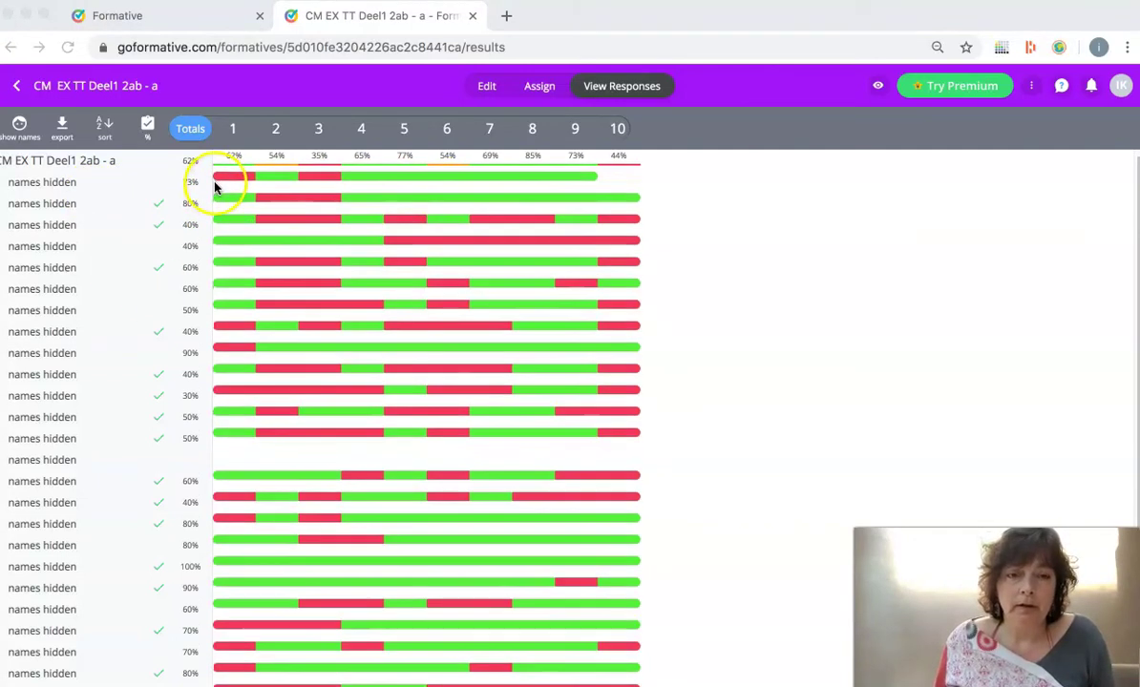